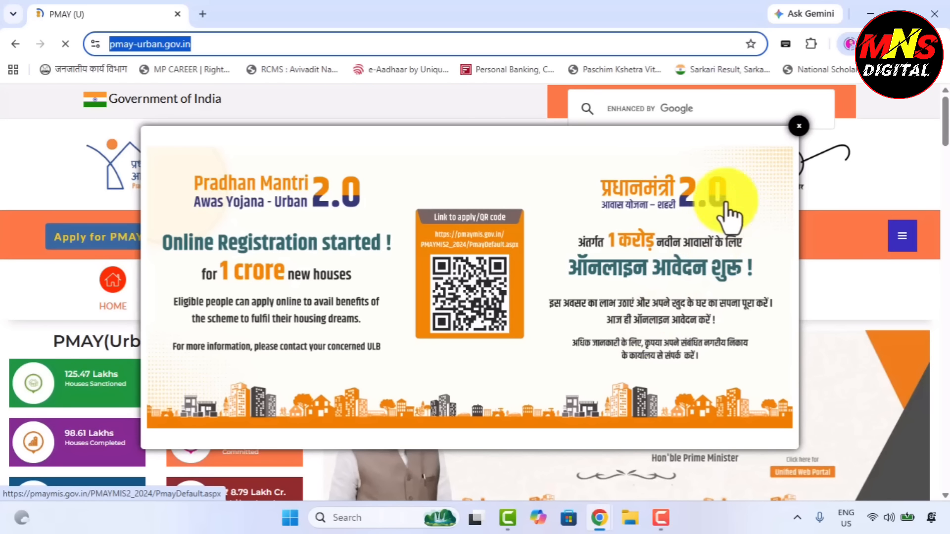
# Step: Dismiss the announcement popup, follow Apply for PMAY-U to pmaymis, and close the advertisement tab
pyautogui.click(800, 125)
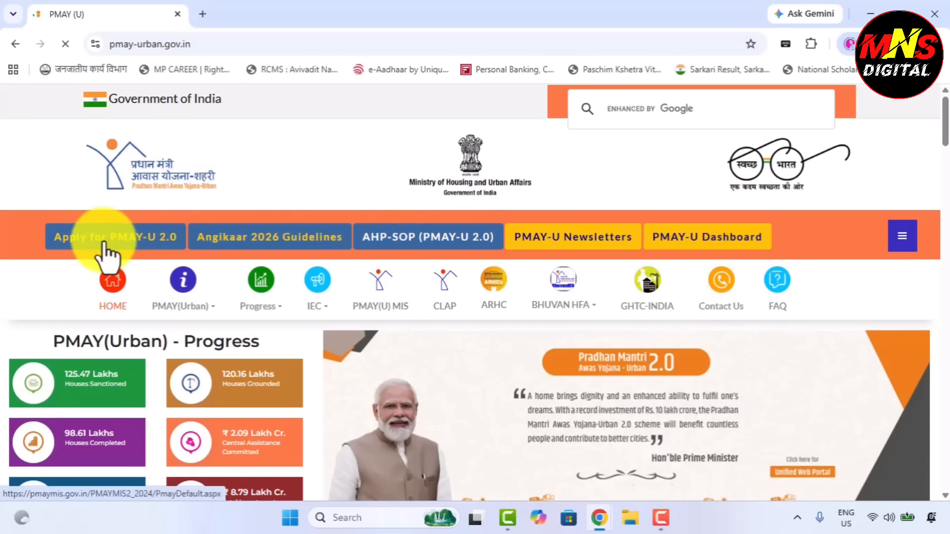
pyautogui.click(141, 238)
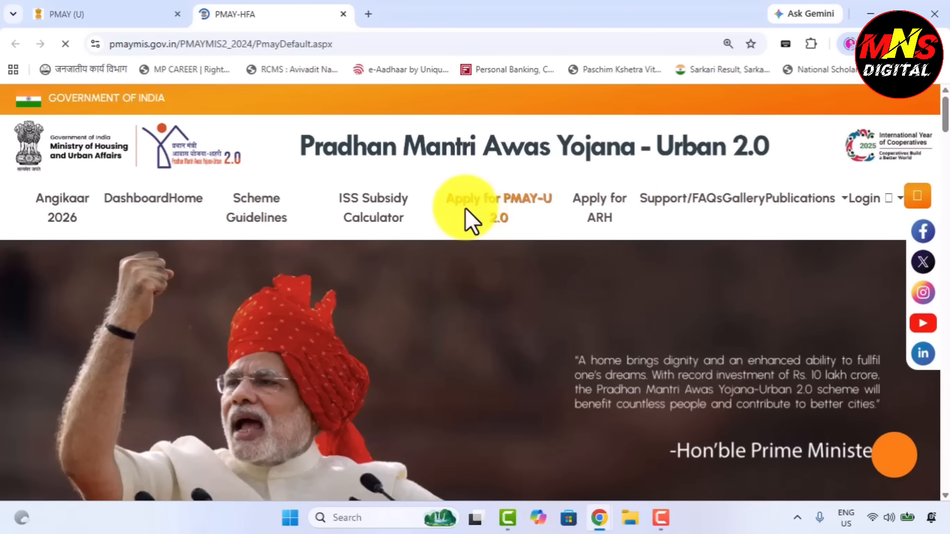
pyautogui.click(497, 206)
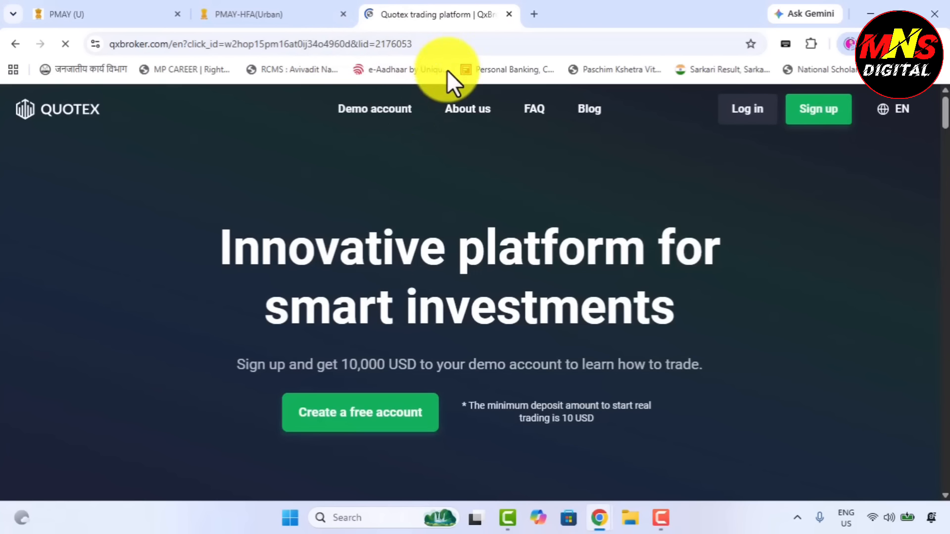
pyautogui.click(509, 14)
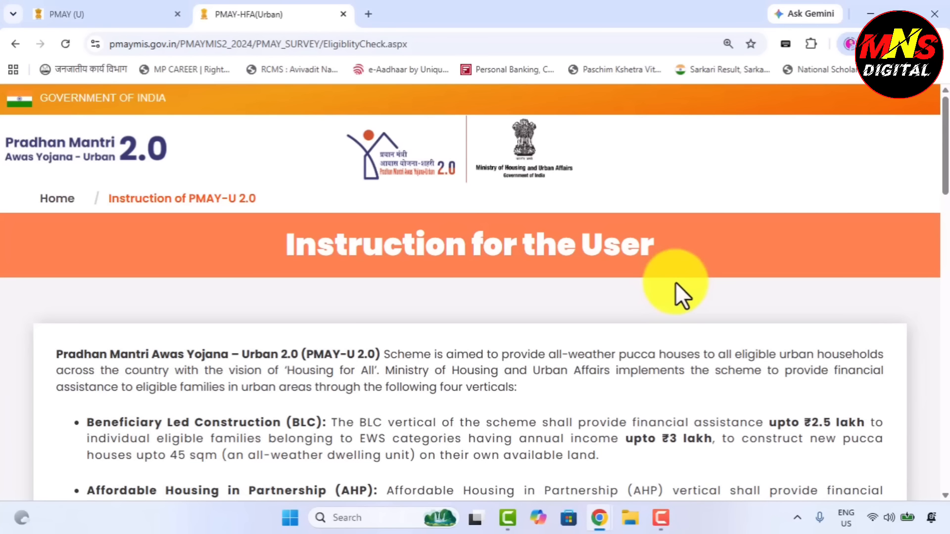
pyautogui.scroll(-1, 677, 292)
pyautogui.scroll(-3, 388, 313)
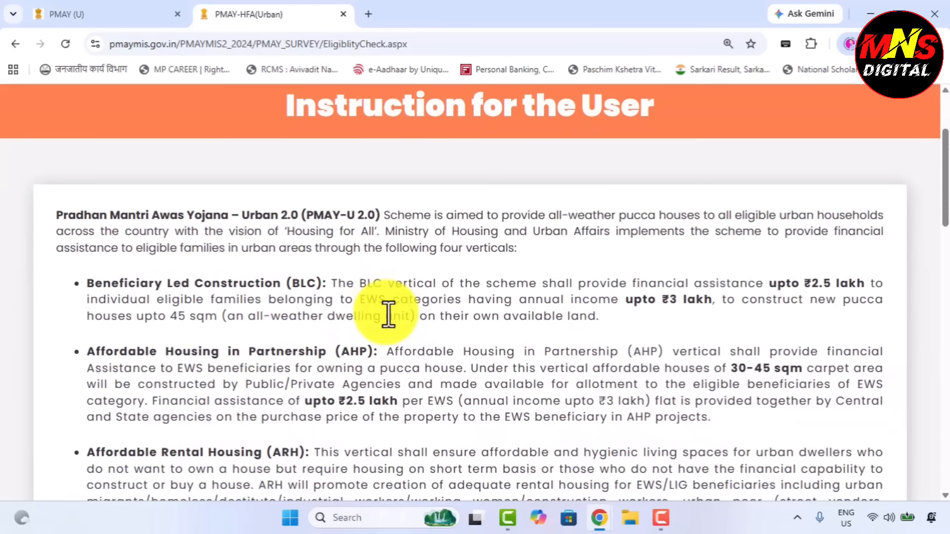
pyautogui.scroll(-8, 388, 313)
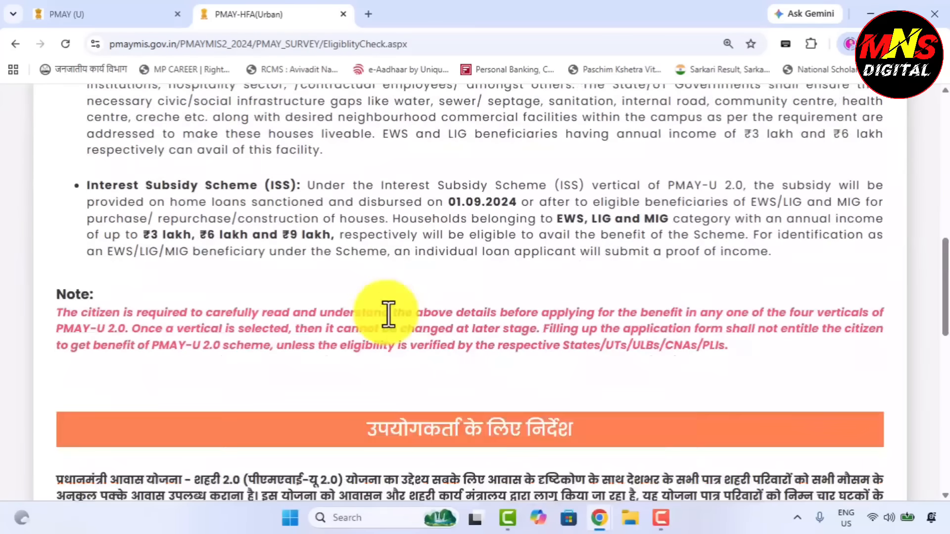
pyautogui.moveTo(367, 430); pyautogui.dragTo(572, 430)
pyautogui.scroll(-6, 517, 254)
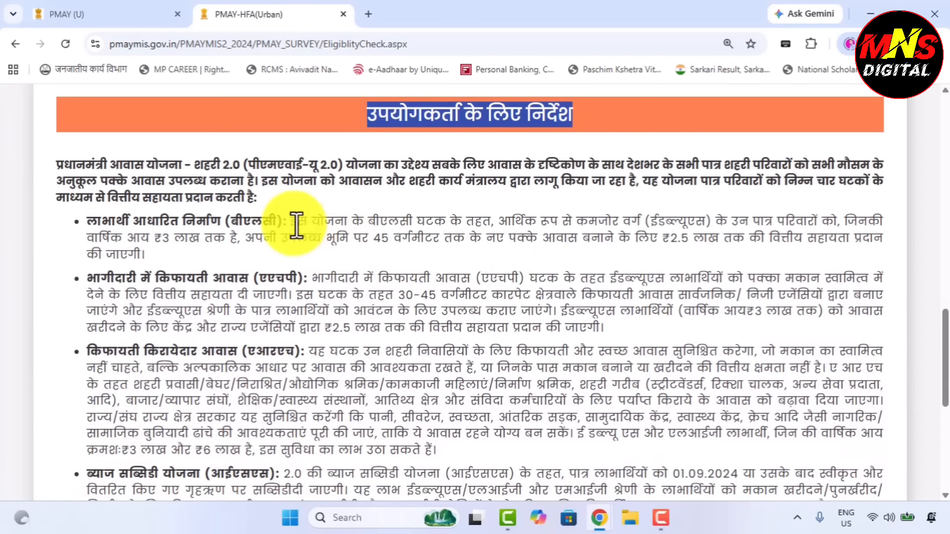
pyautogui.moveTo(291, 221); pyautogui.dragTo(645, 224)
pyautogui.moveTo(731, 220); pyautogui.dragTo(844, 221)
pyautogui.moveTo(83, 240); pyautogui.dragTo(213, 231)
pyautogui.click(181, 235)
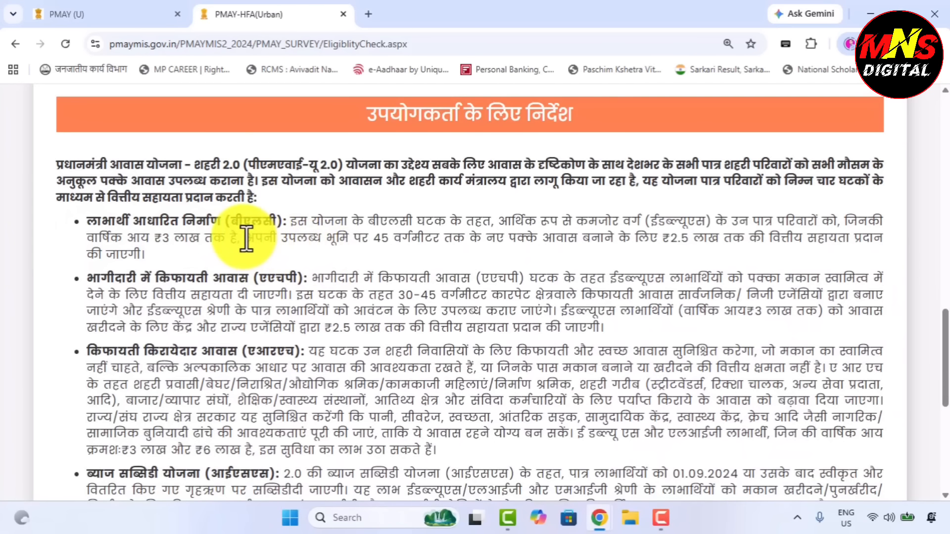
pyautogui.moveTo(243, 236); pyautogui.dragTo(421, 247)
pyautogui.click(421, 248)
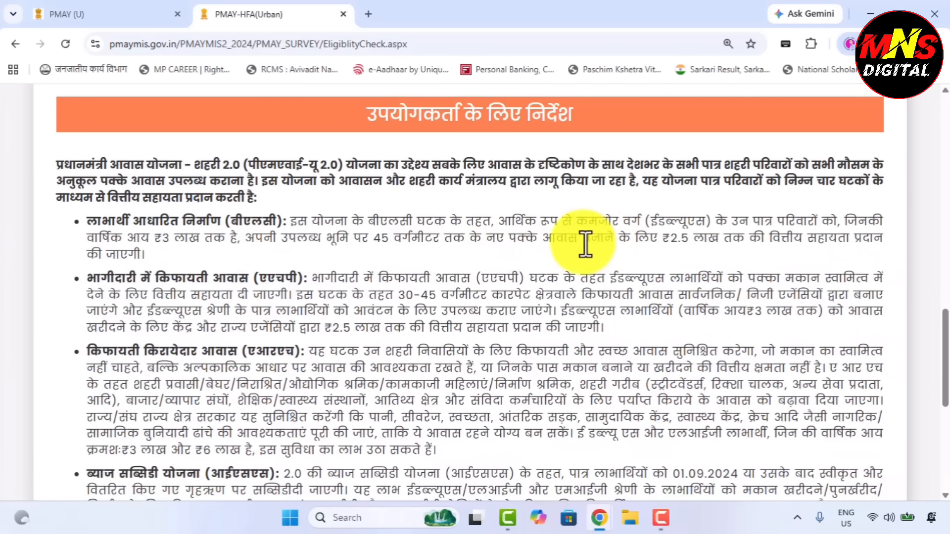
pyautogui.moveTo(663, 237); pyautogui.dragTo(781, 254)
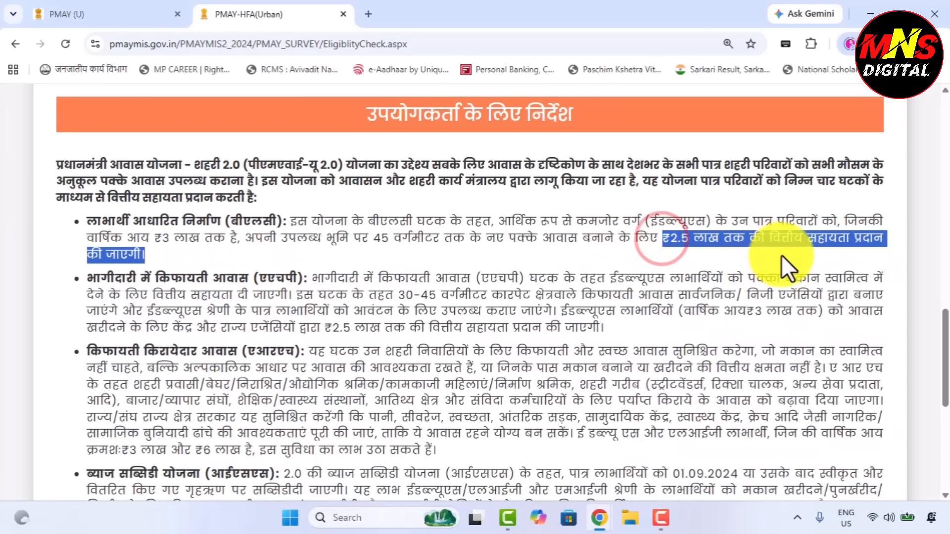
pyautogui.scroll(-7, 500, 254)
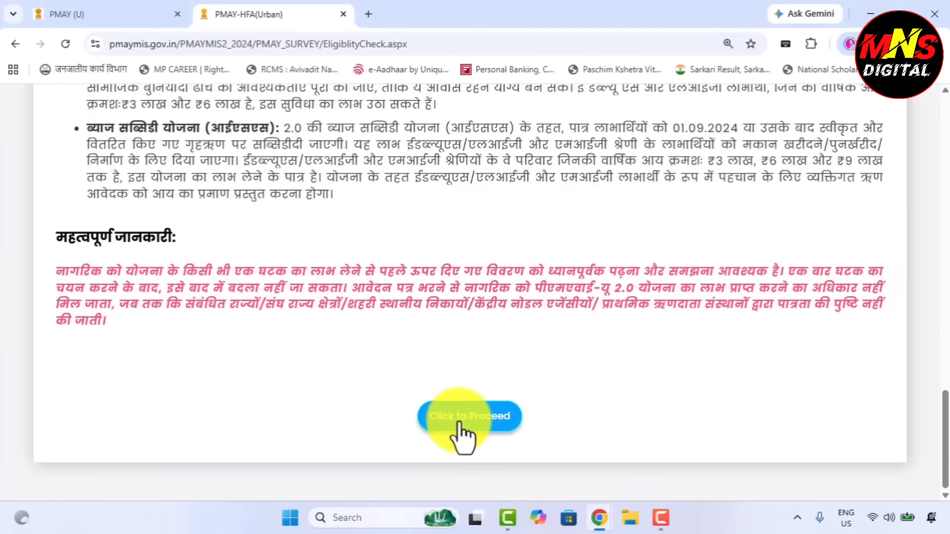
# Step: Proceed past the user instructions and scroll through the Documents Required list to the Aadhaar item
pyautogui.click(459, 426)
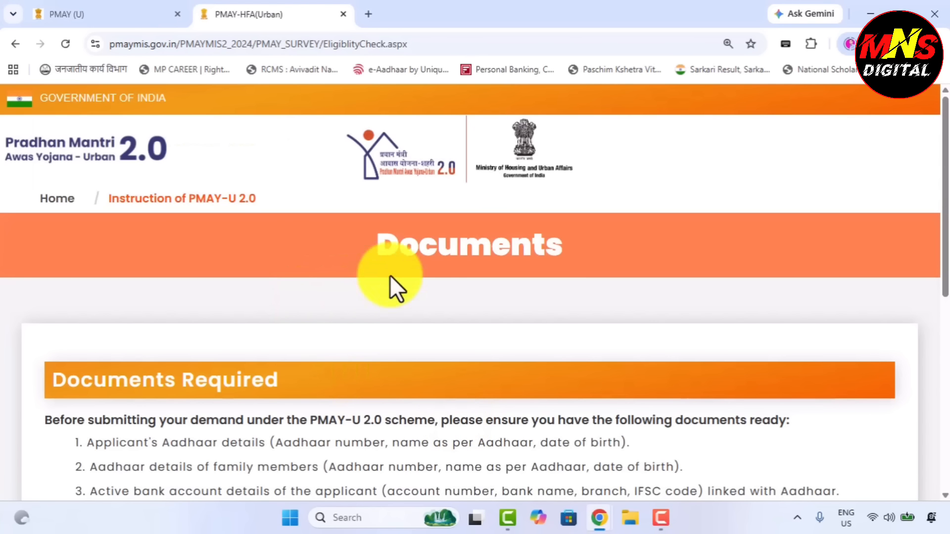
pyautogui.moveTo(377, 241); pyautogui.dragTo(589, 238)
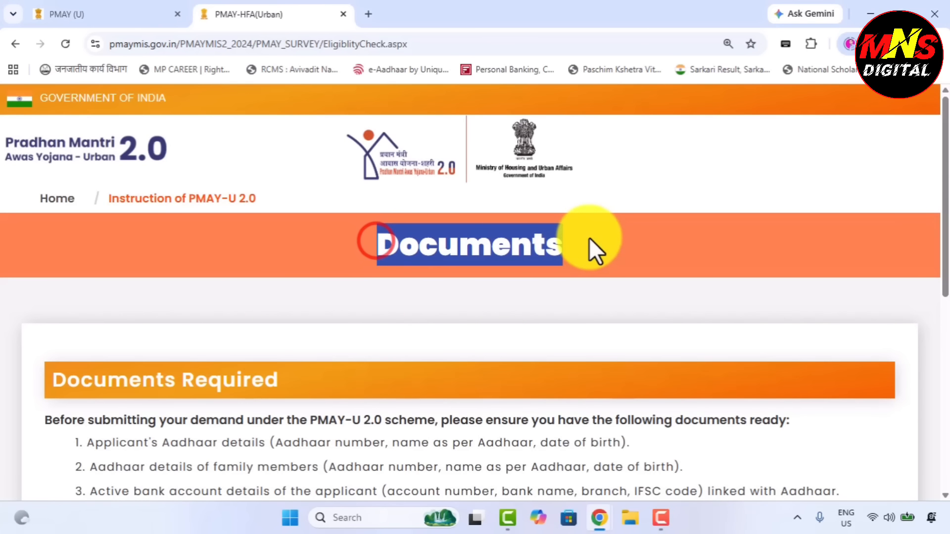
pyautogui.click(577, 305)
pyautogui.scroll(-1, 578, 304)
pyautogui.scroll(-1, 577, 305)
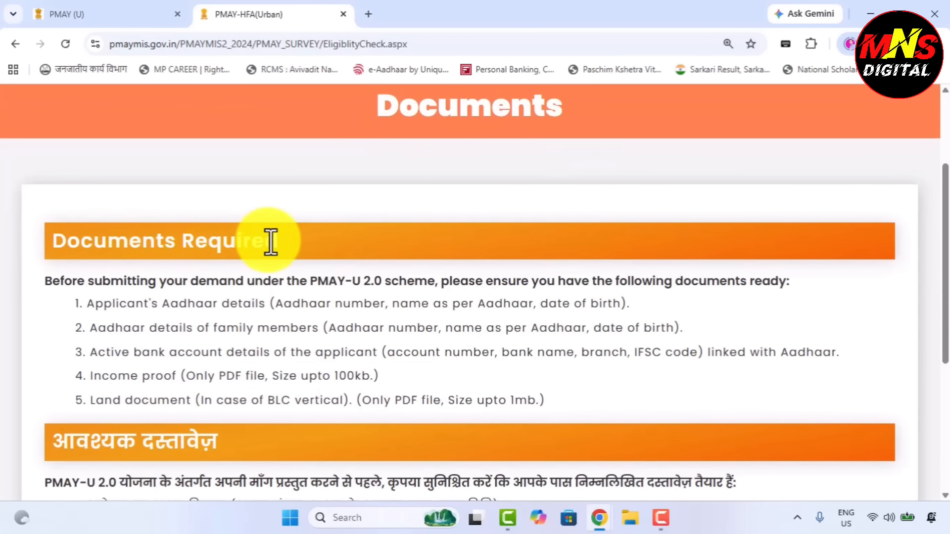
pyautogui.scroll(-3, 271, 242)
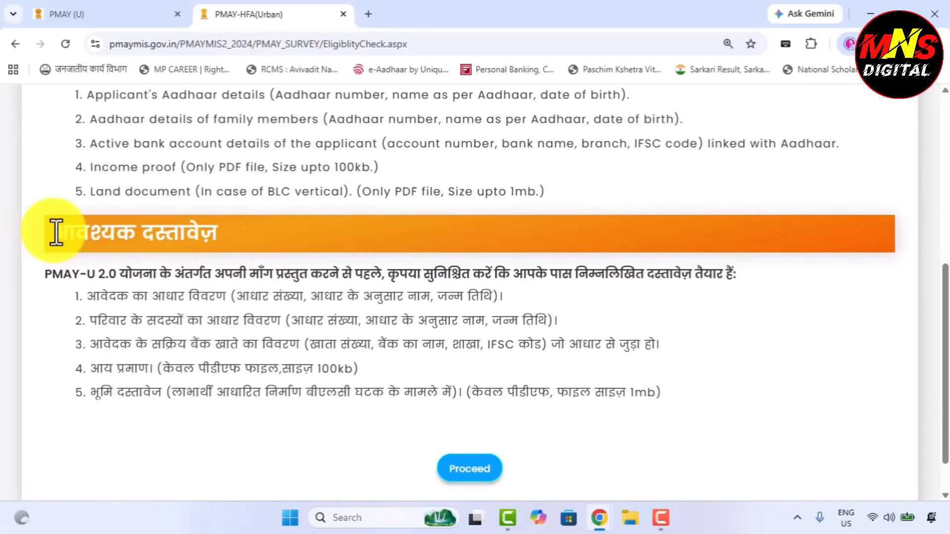
pyautogui.moveTo(56, 232); pyautogui.dragTo(226, 225)
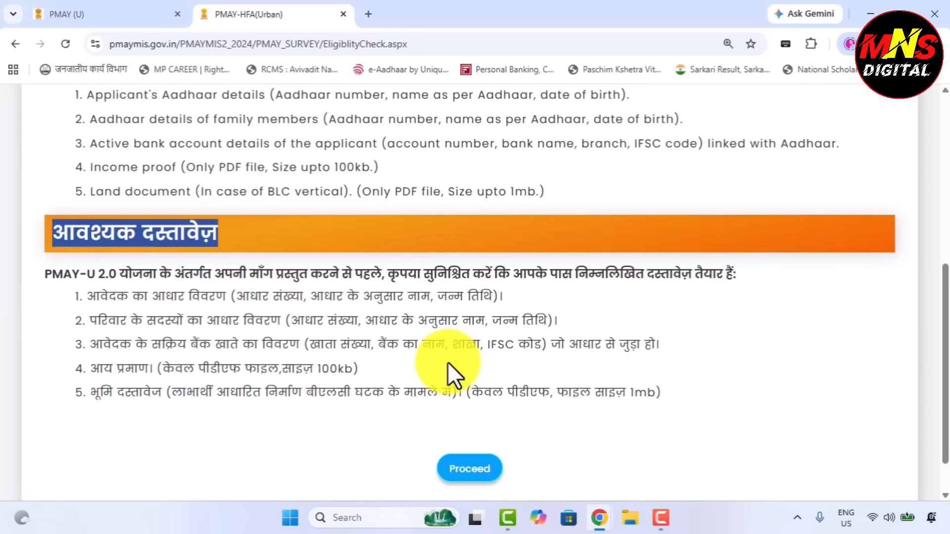
pyautogui.moveTo(87, 293); pyautogui.dragTo(514, 302)
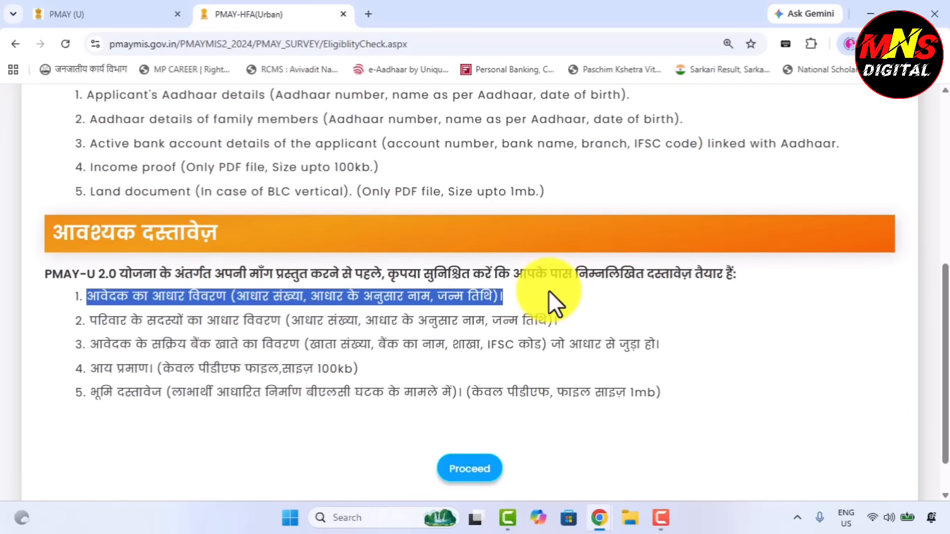
# Step: Review the family Aadhaar, bank account, income proof and land document requirements, then proceed
pyautogui.click(548, 290)
pyautogui.moveTo(90, 313); pyautogui.dragTo(581, 324)
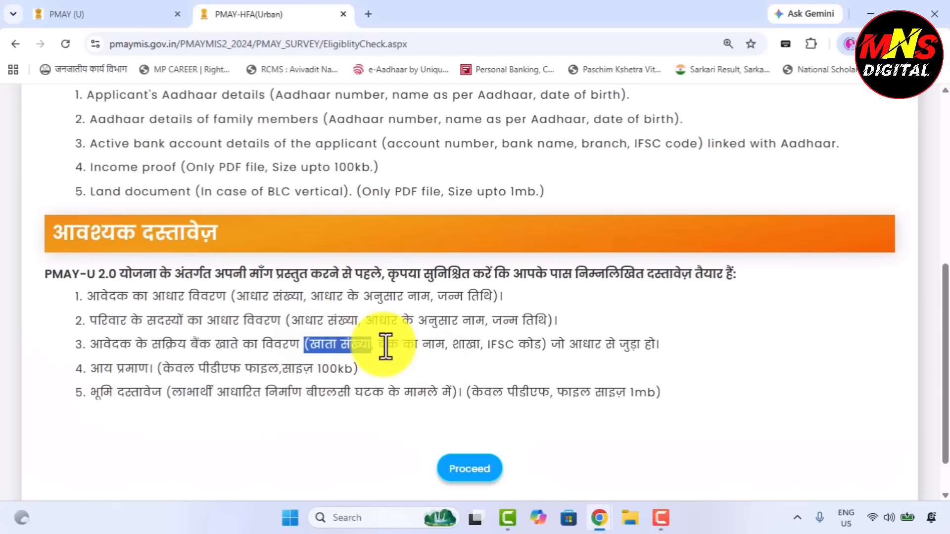
pyautogui.moveTo(378, 344); pyautogui.dragTo(669, 343)
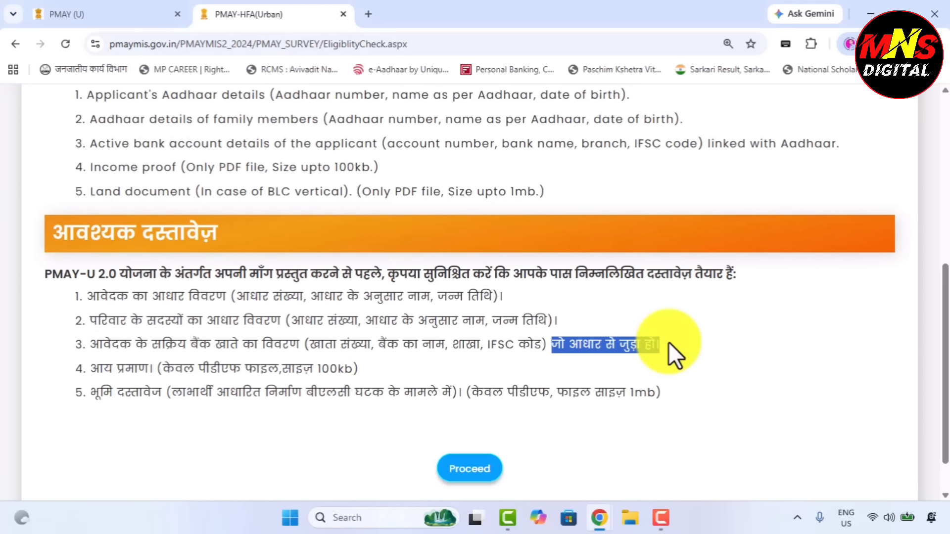
pyautogui.moveTo(91, 368); pyautogui.dragTo(377, 369)
pyautogui.click(377, 369)
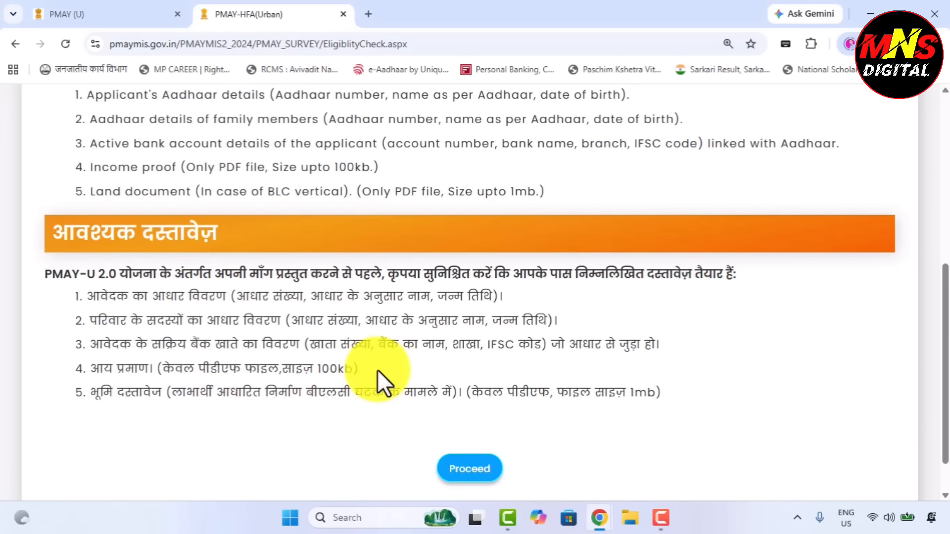
pyautogui.moveTo(91, 392); pyautogui.dragTo(693, 394)
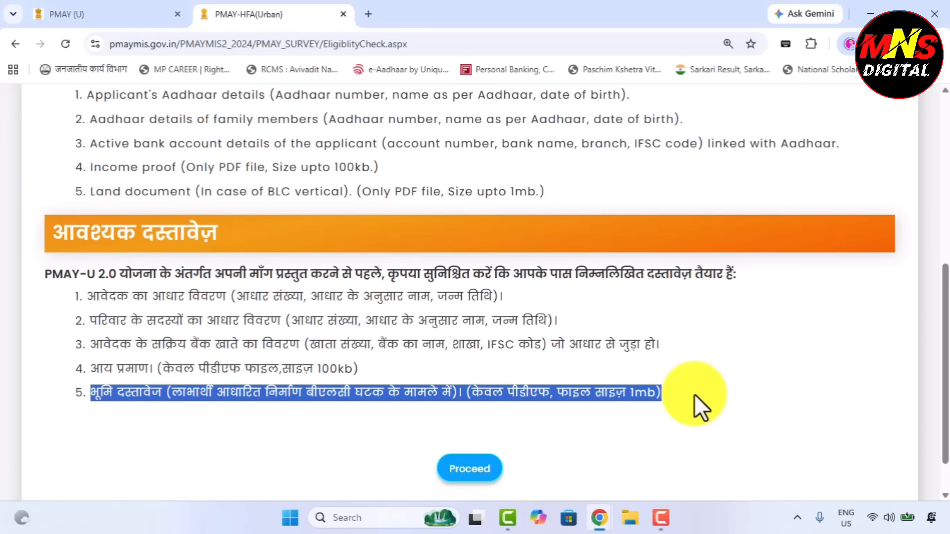
pyautogui.click(440, 364)
pyautogui.click(474, 473)
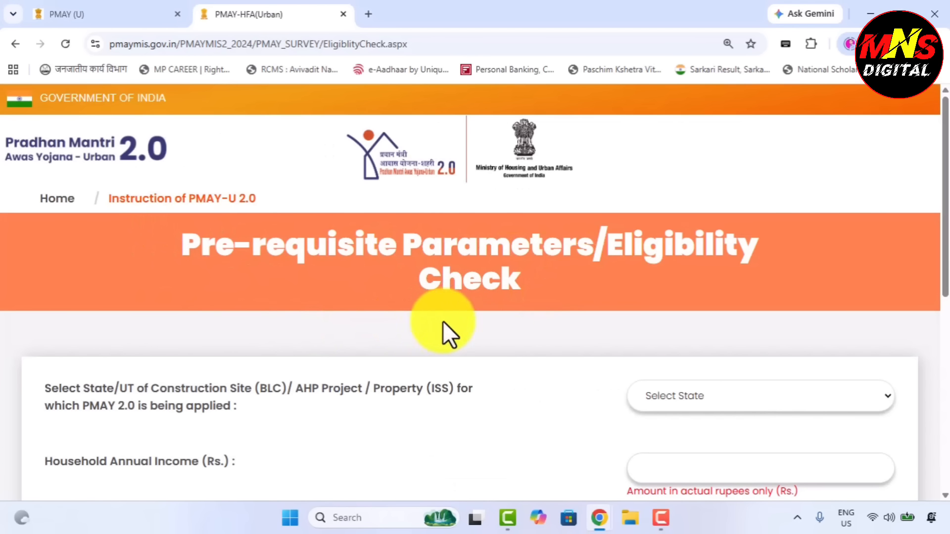
# Step: Select Madhya Pradesh as the state, enter the household annual income, and choose Beneficiary Led Construction
pyautogui.scroll(-3, 319, 349)
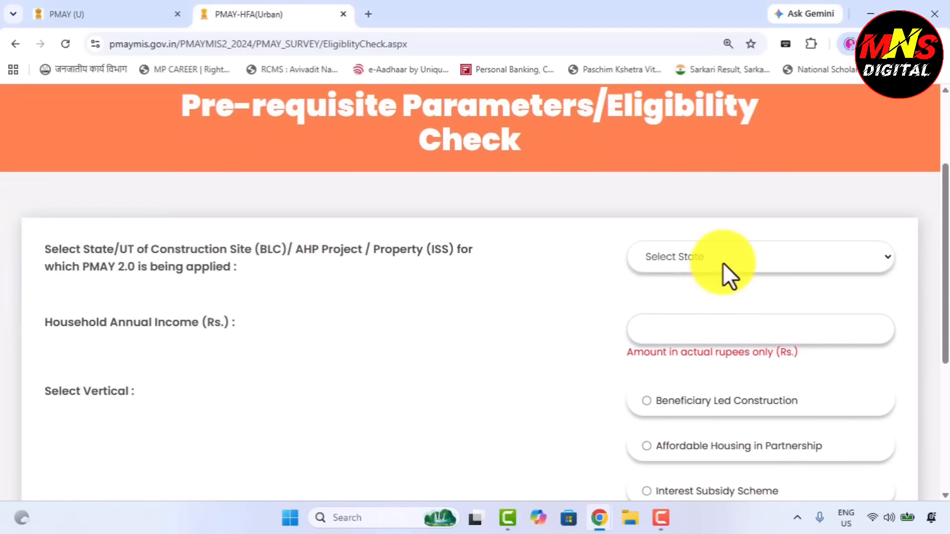
pyautogui.click(723, 263)
pyautogui.scroll(-3, 723, 214)
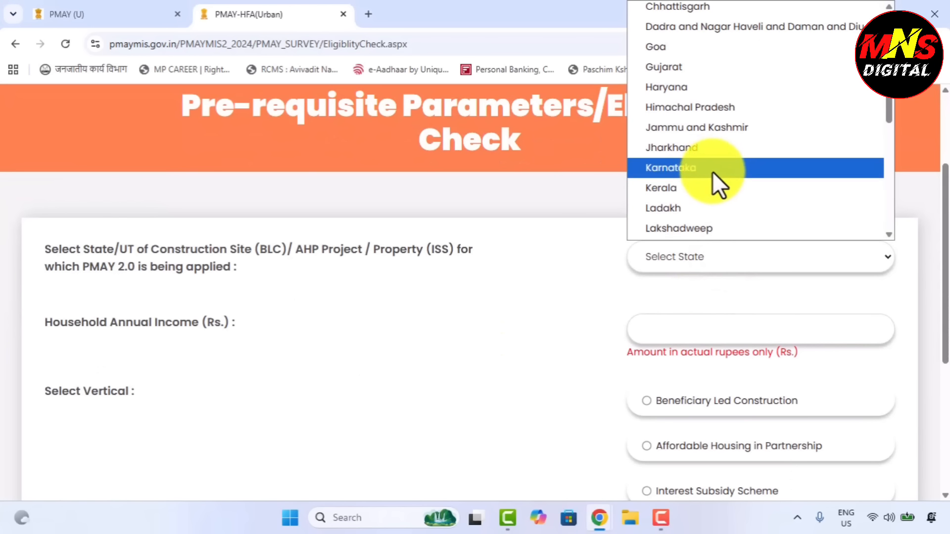
pyautogui.scroll(-3, 711, 172)
pyautogui.click(705, 109)
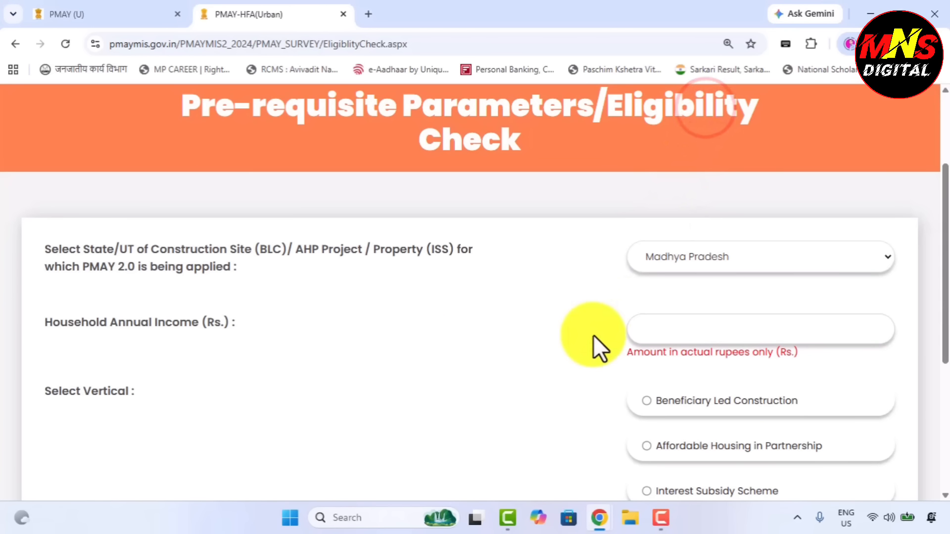
pyautogui.click(715, 324)
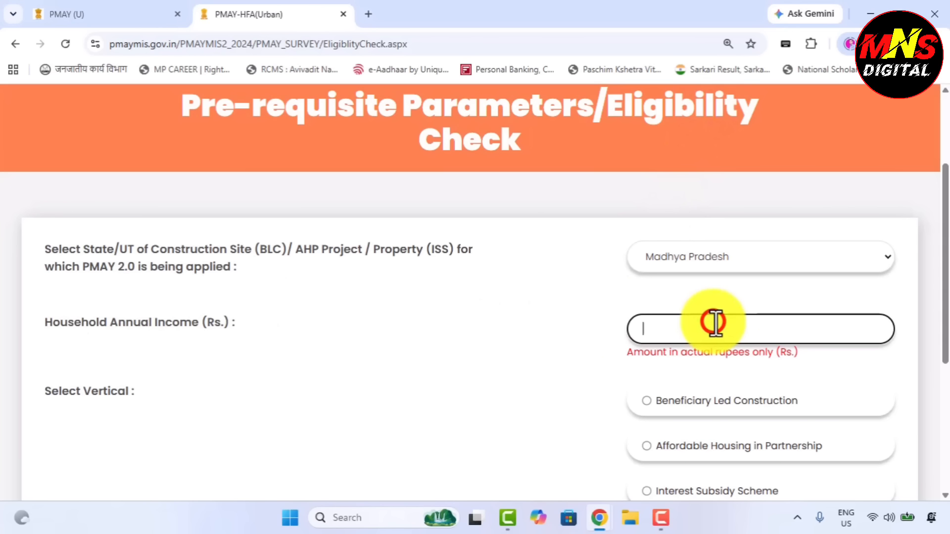
pyautogui.write('35000')
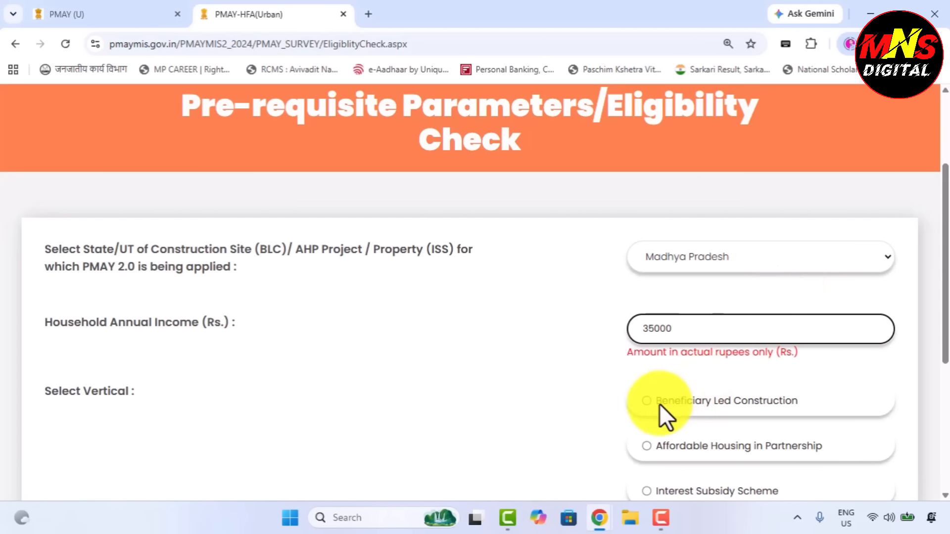
pyautogui.scroll(-1, 638, 371)
pyautogui.moveTo(37, 324); pyautogui.dragTo(257, 354)
pyautogui.click(257, 355)
pyautogui.click(645, 345)
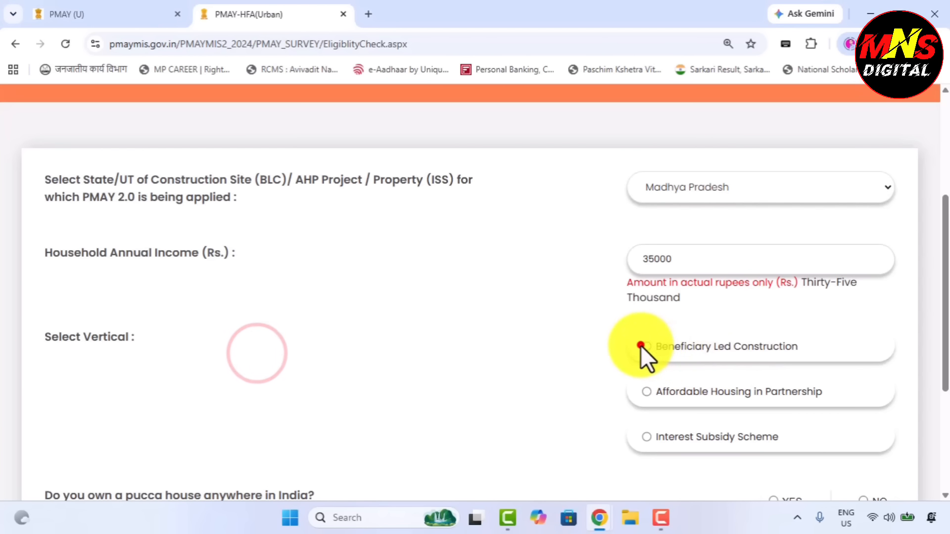
# Step: Answer NO to owning a pucca house and to past housing-scheme benefits, then run the eligibility check
pyautogui.scroll(-4, 564, 347)
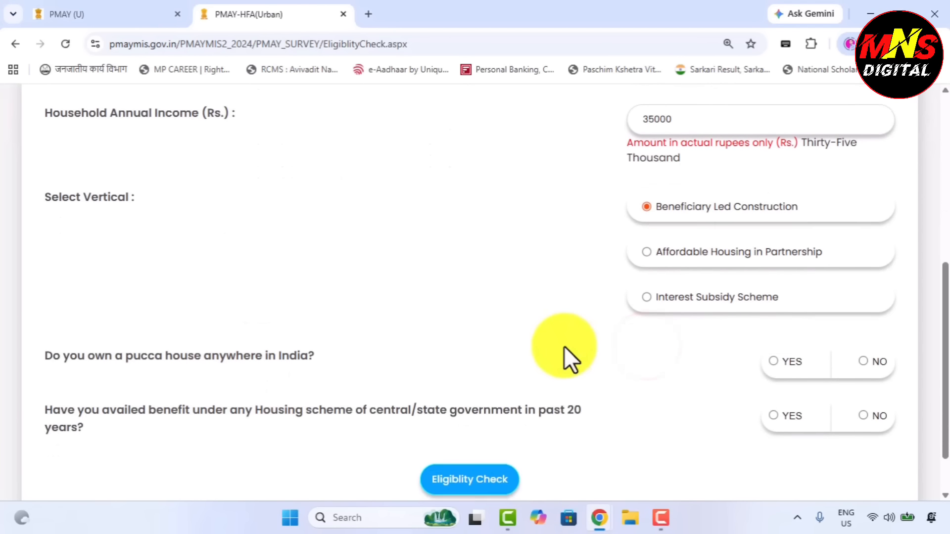
pyautogui.moveTo(46, 291); pyautogui.dragTo(339, 300)
pyautogui.click(376, 290)
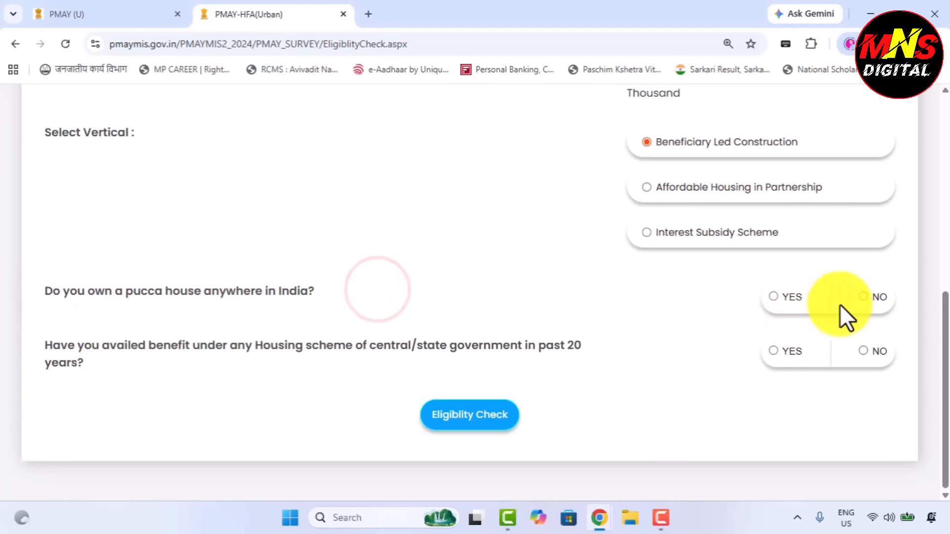
pyautogui.click(862, 297)
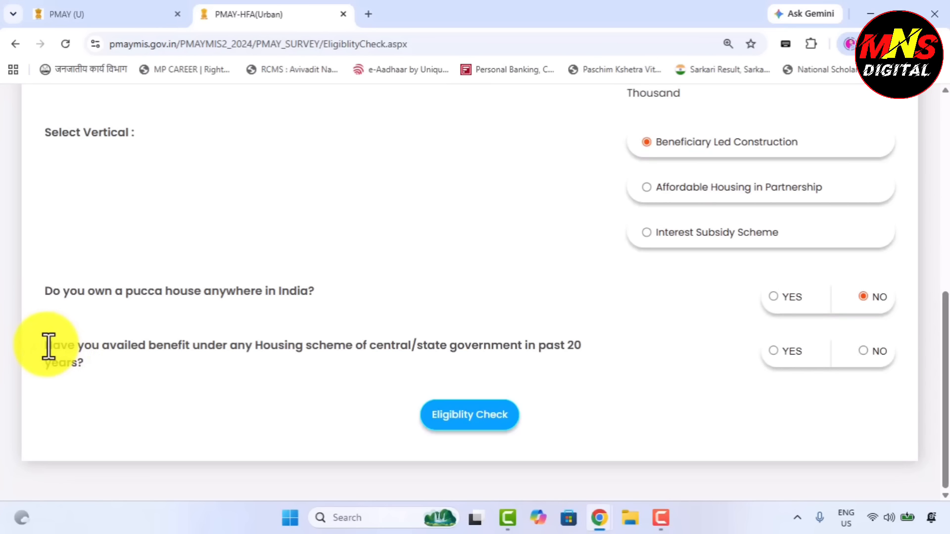
pyautogui.moveTo(42, 345); pyautogui.dragTo(406, 358)
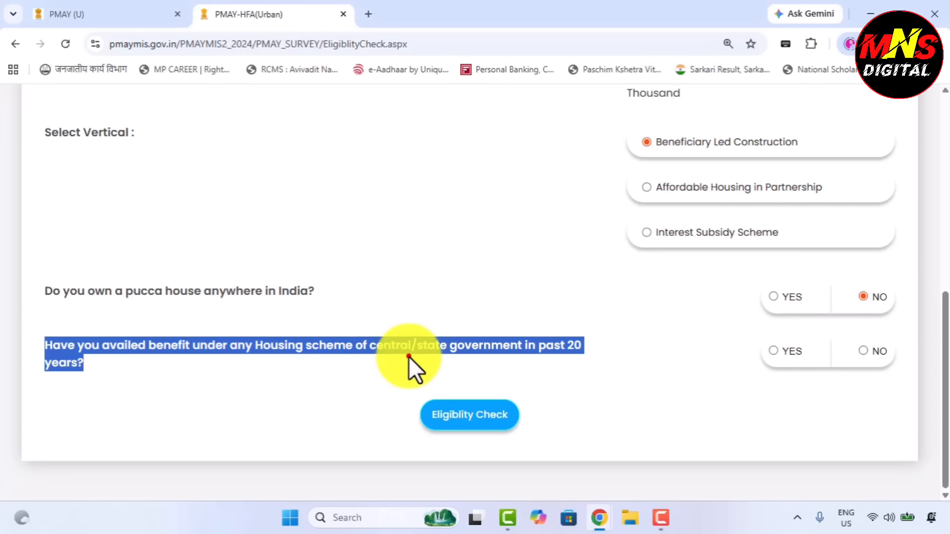
pyautogui.click(408, 357)
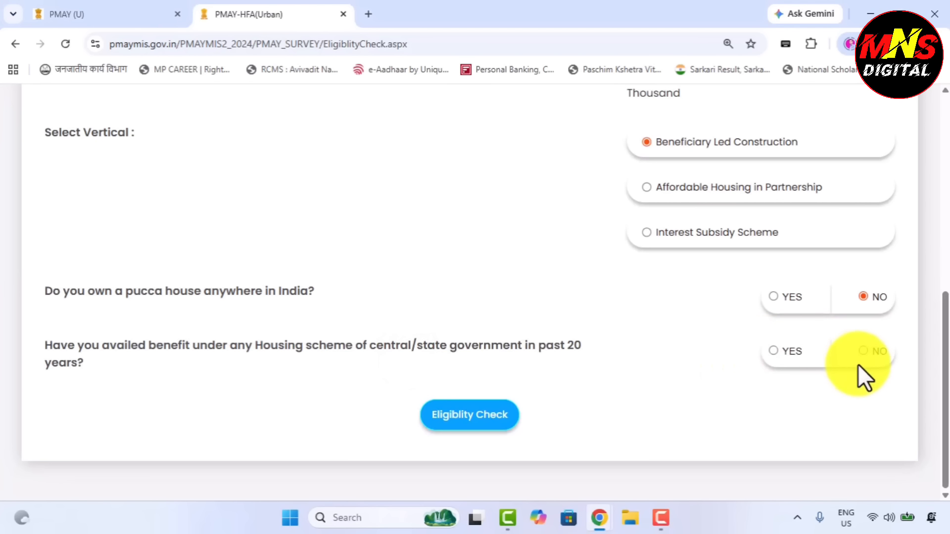
pyautogui.click(863, 351)
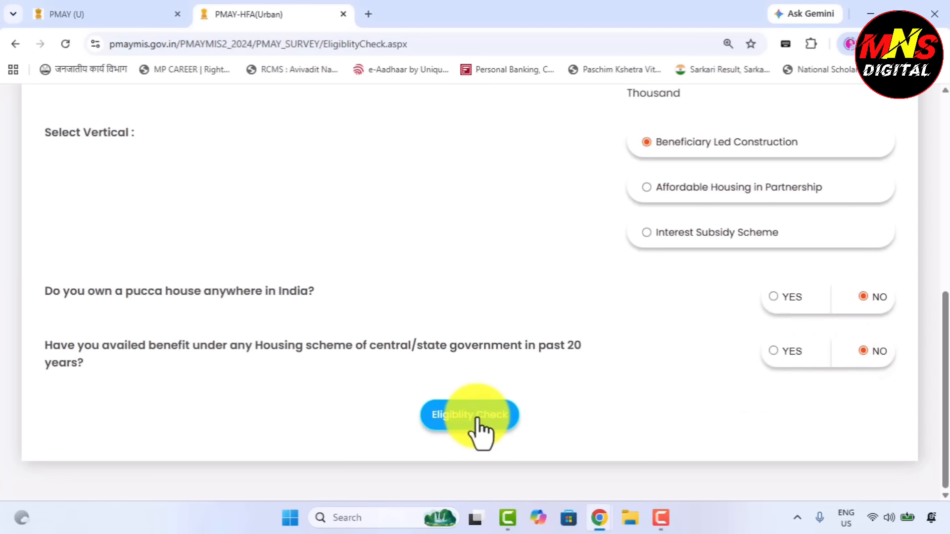
pyautogui.click(476, 420)
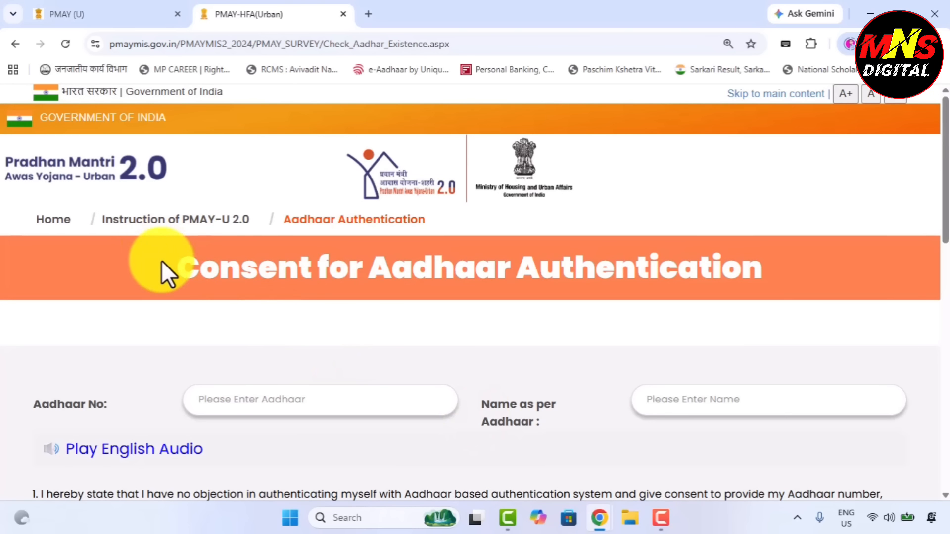
pyautogui.moveTo(176, 265); pyautogui.dragTo(772, 303)
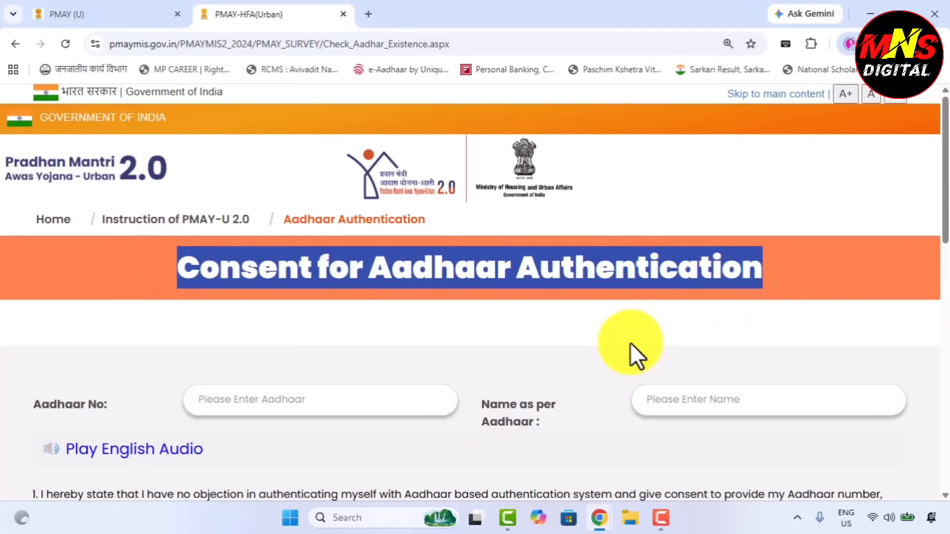
pyautogui.click(270, 410)
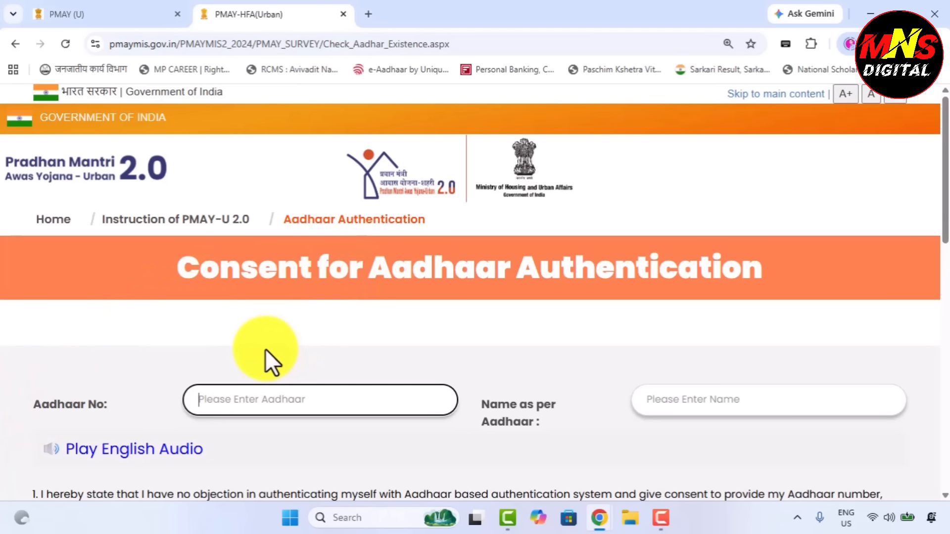
pyautogui.scroll(-1, 99, 366)
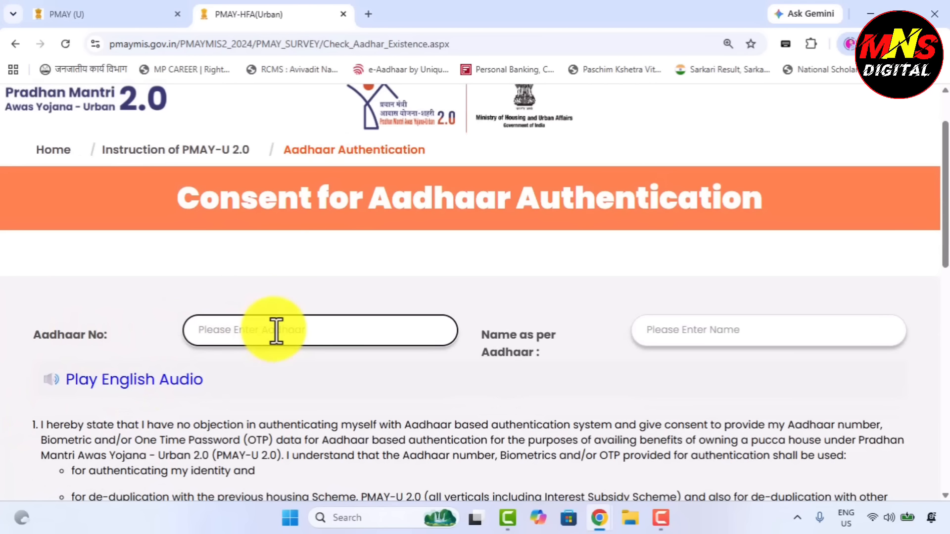
pyautogui.moveTo(35, 335); pyautogui.dragTo(123, 337)
pyautogui.click(236, 329)
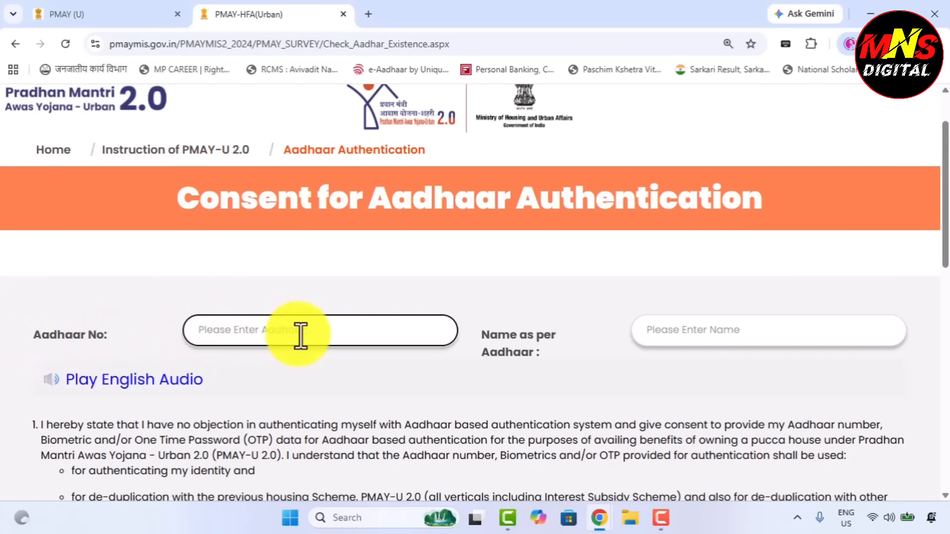
pyautogui.moveTo(485, 332); pyautogui.dragTo(568, 360)
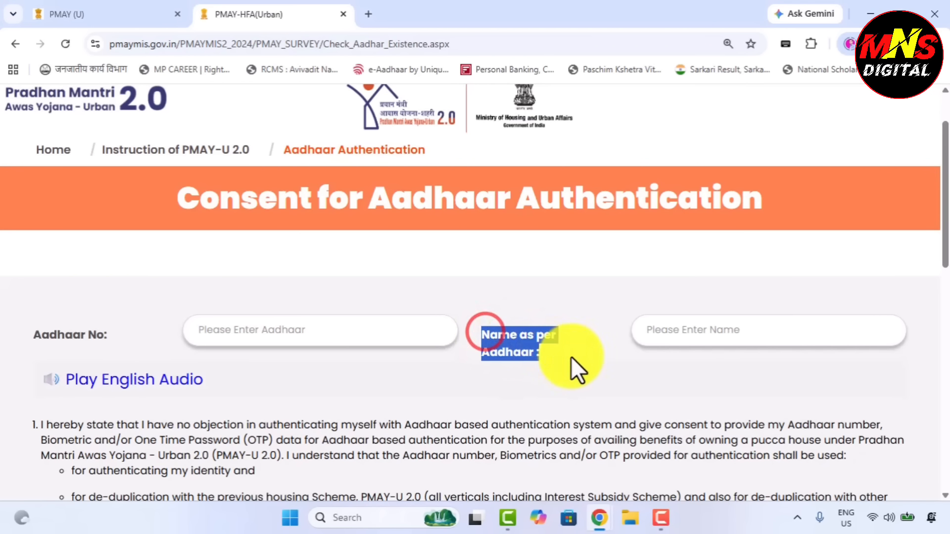
pyautogui.click(657, 331)
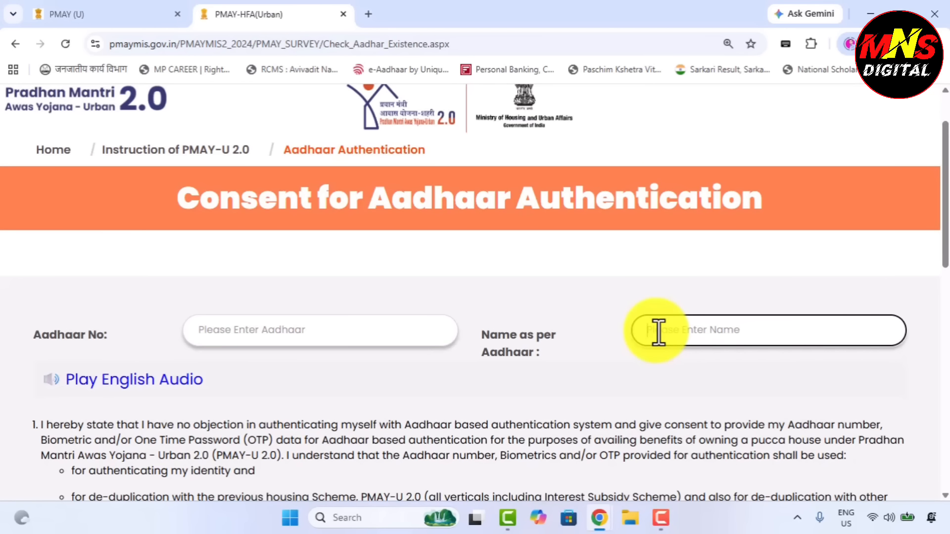
# Step: Agree to share Aadhaar details, generate an OTP, and acknowledge the OTP-sent alert
pyautogui.scroll(-5, 329, 342)
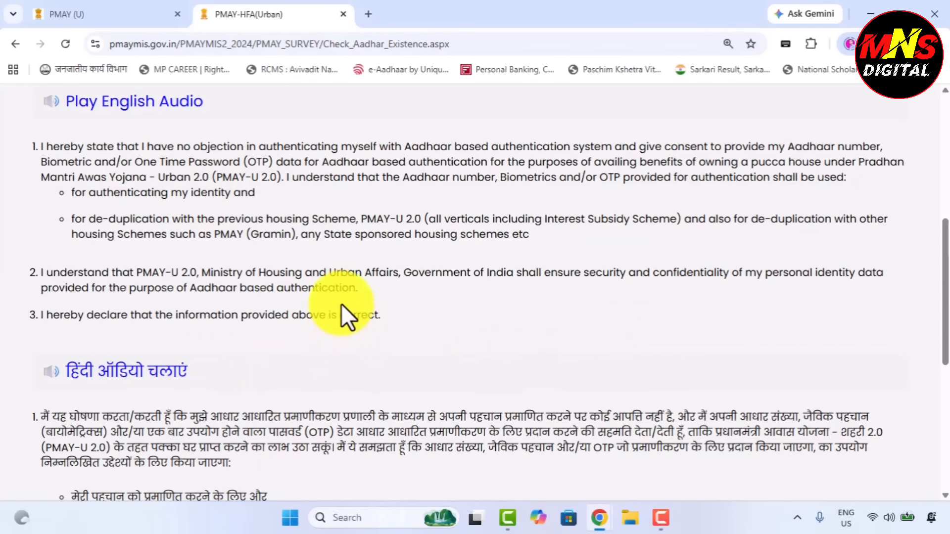
pyautogui.scroll(-5, 343, 299)
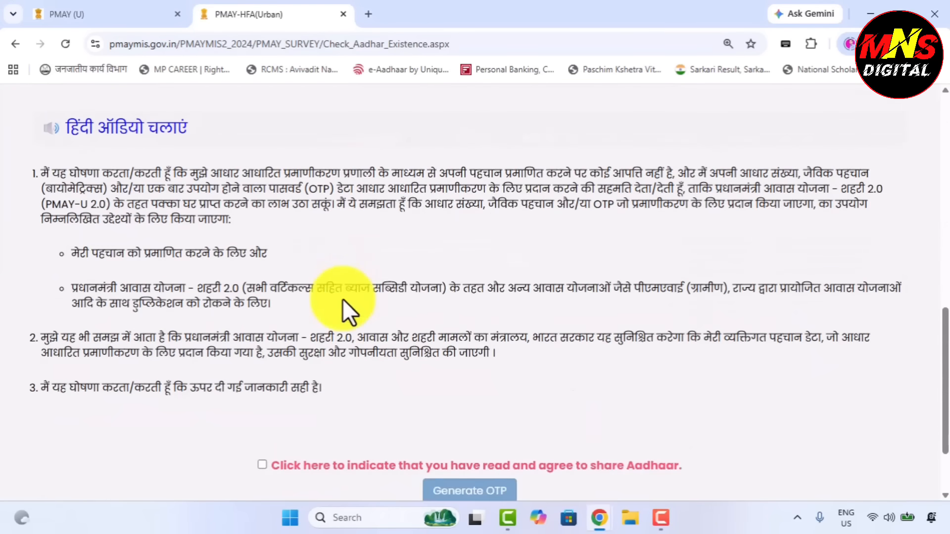
pyautogui.scroll(-2, 343, 298)
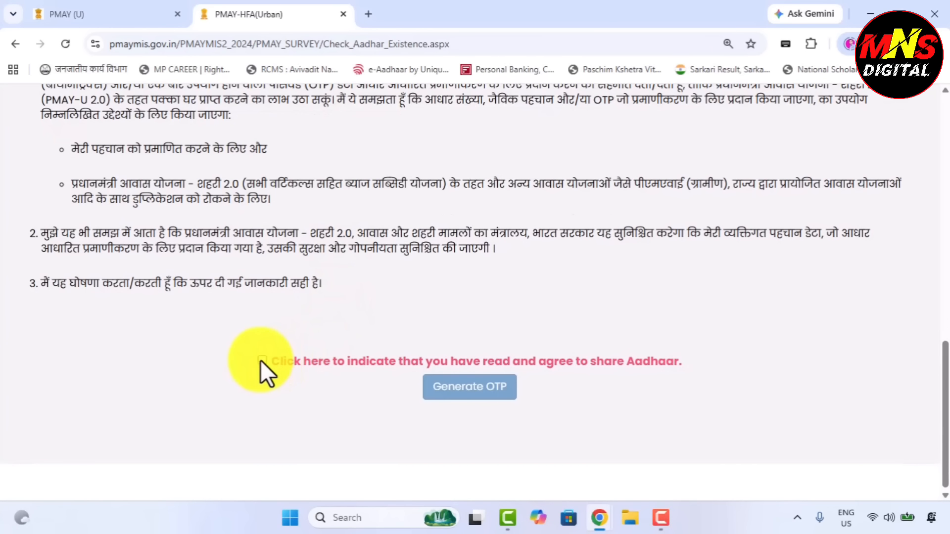
pyautogui.click(260, 360)
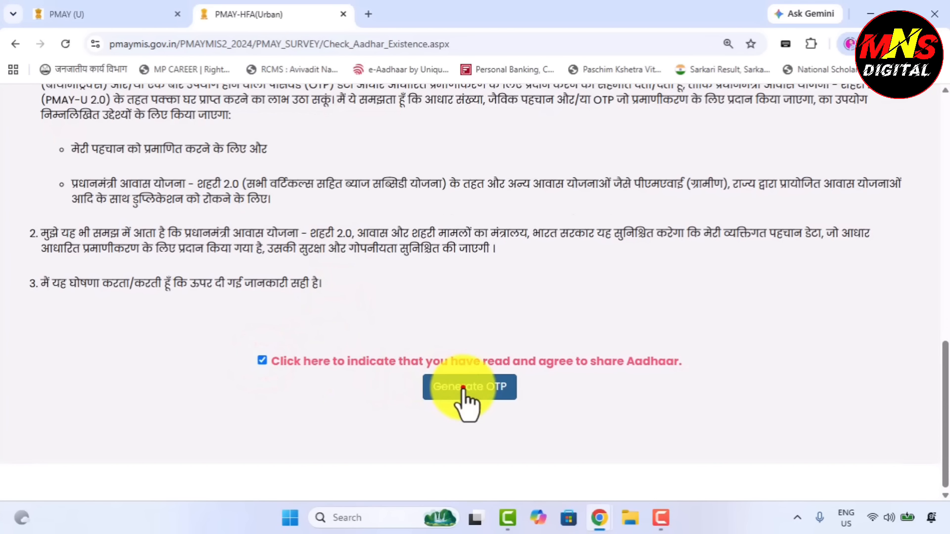
pyautogui.click(463, 389)
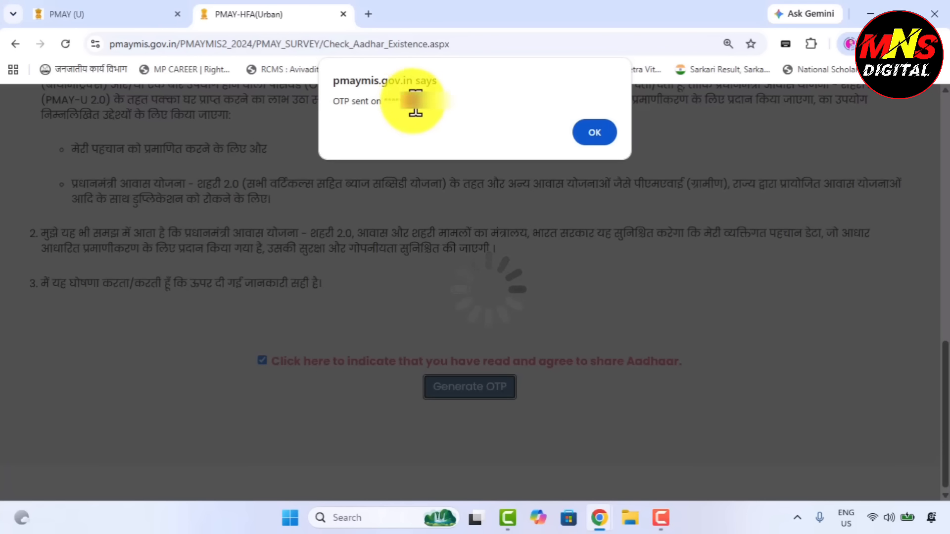
pyautogui.click(409, 101)
pyautogui.click(595, 133)
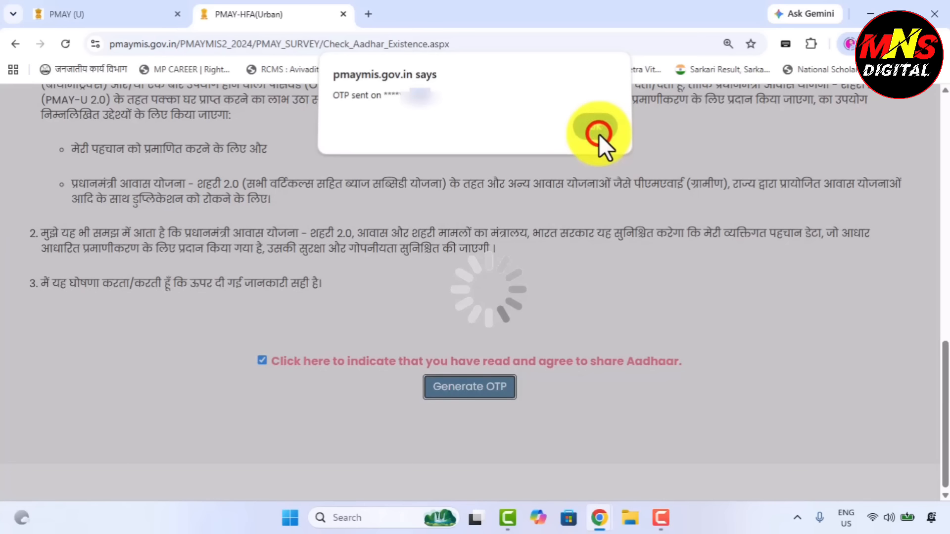
# Step: Enter the received Aadhaar OTP and submit it for verification
pyautogui.scroll(-2, 690, 295)
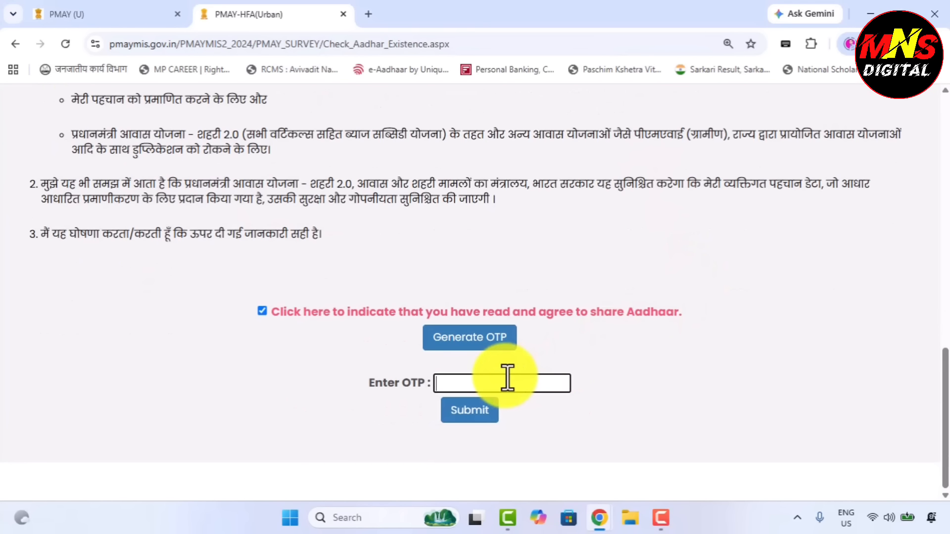
pyautogui.click(463, 383)
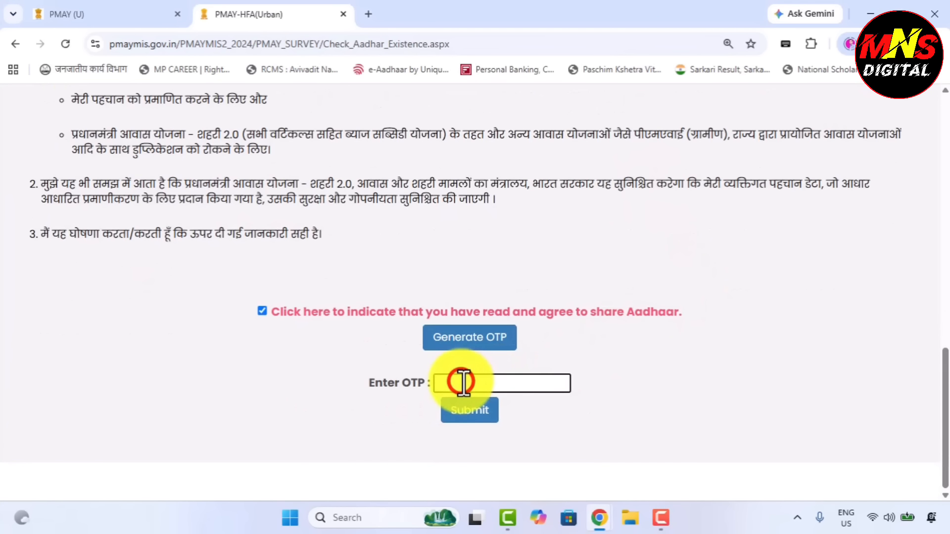
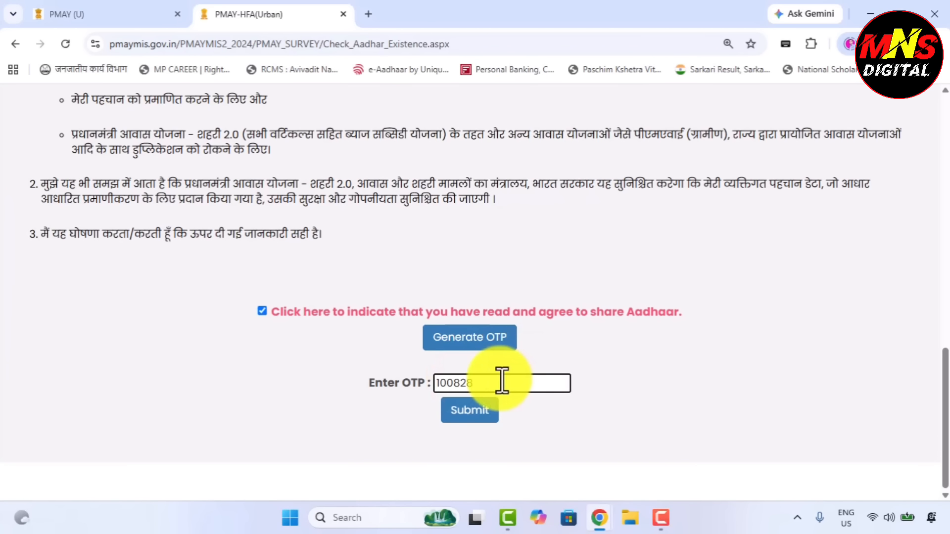
pyautogui.click(491, 380)
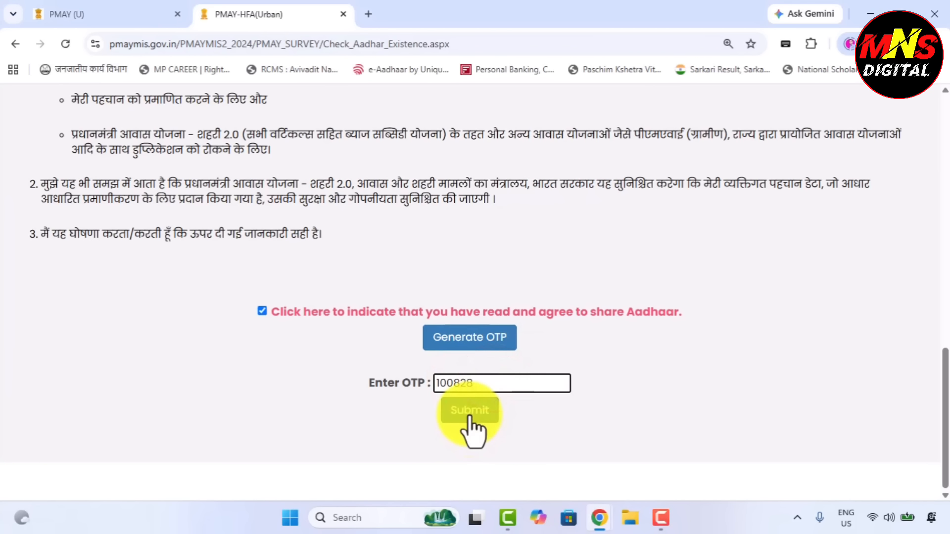
pyautogui.click(468, 417)
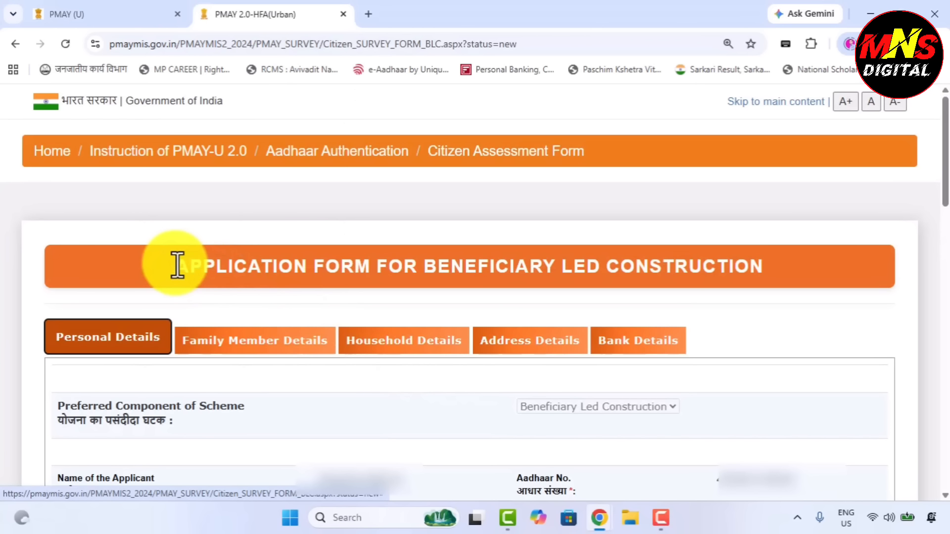
pyautogui.moveTo(175, 263); pyautogui.dragTo(458, 301)
pyautogui.click(458, 301)
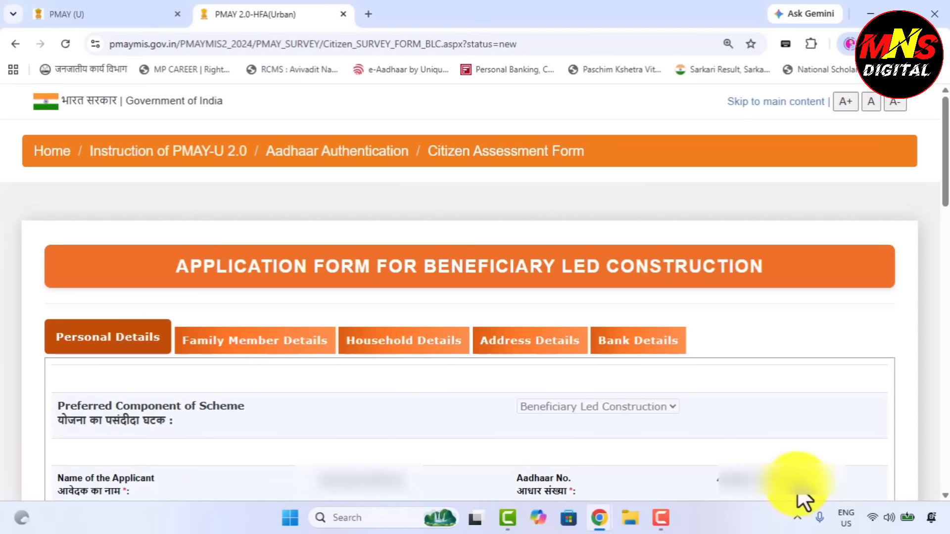
pyautogui.scroll(-8, 205, 291)
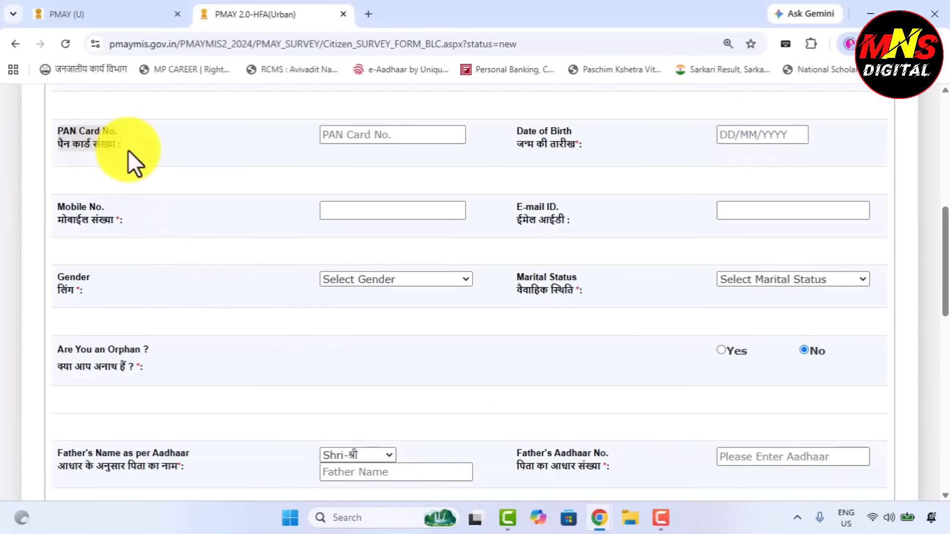
pyautogui.click(350, 134)
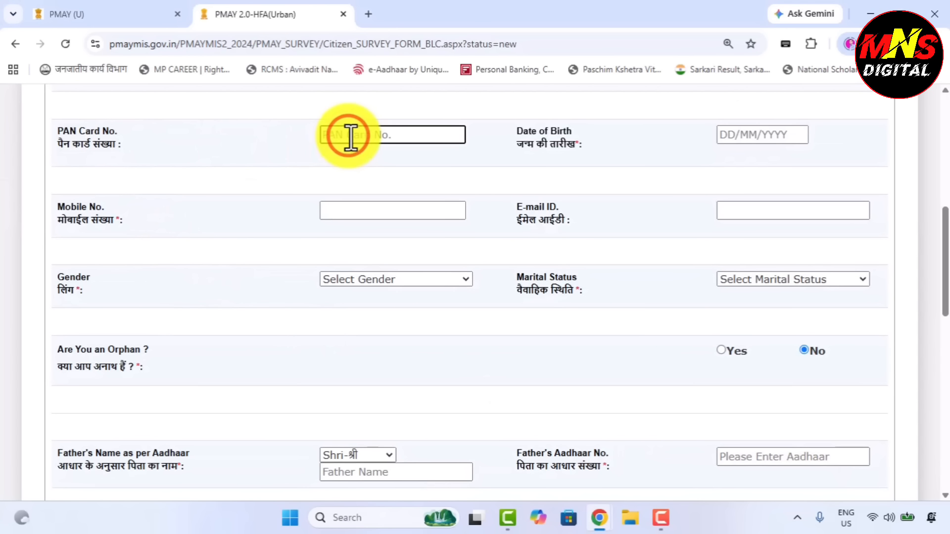
pyautogui.click(724, 133)
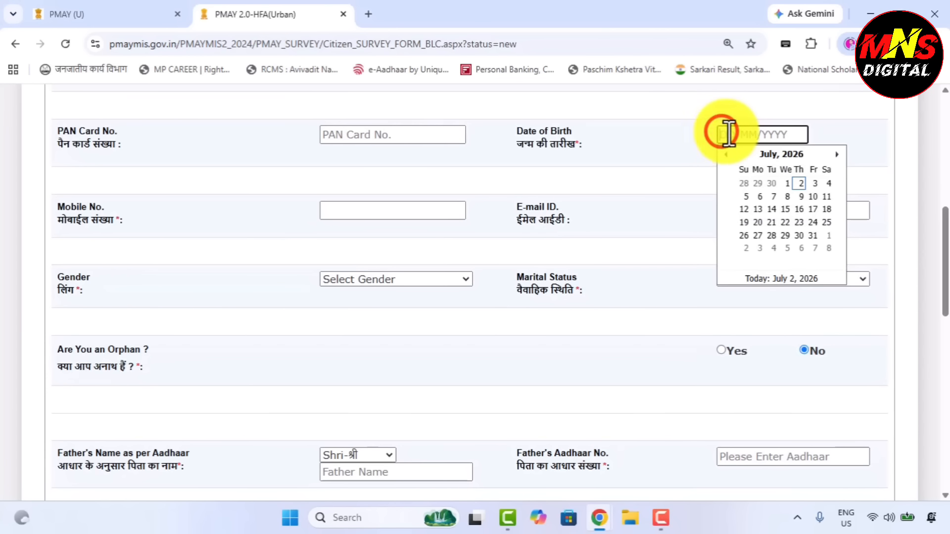
pyautogui.click(661, 148)
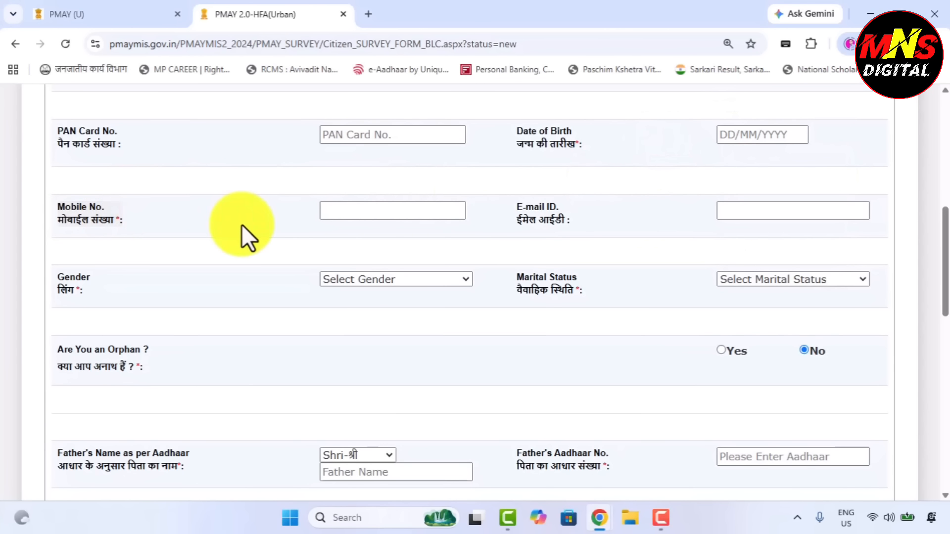
pyautogui.click(373, 210)
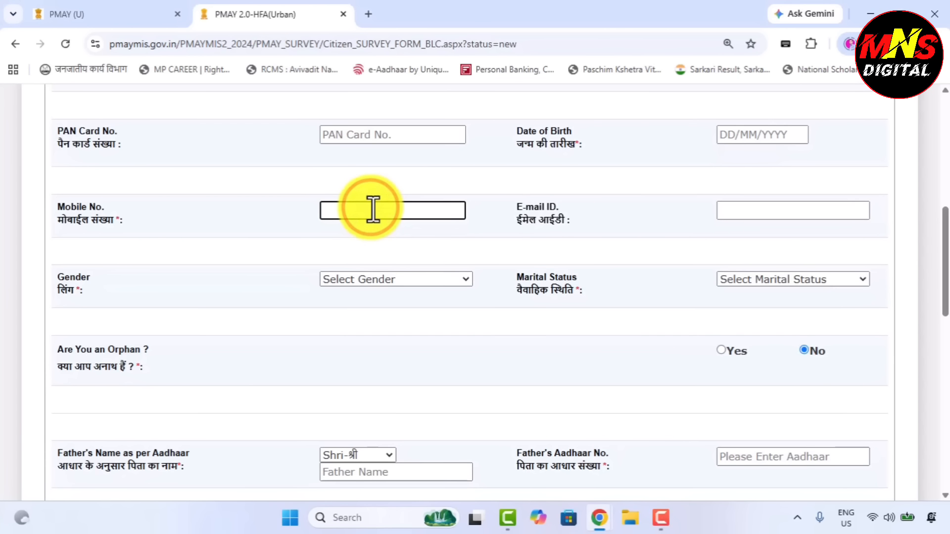
pyautogui.click(743, 212)
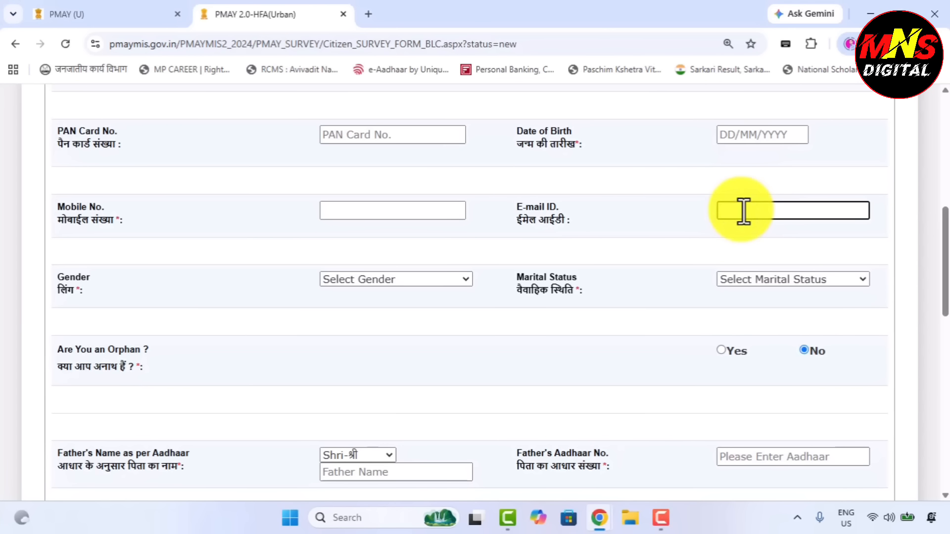
pyautogui.click(444, 278)
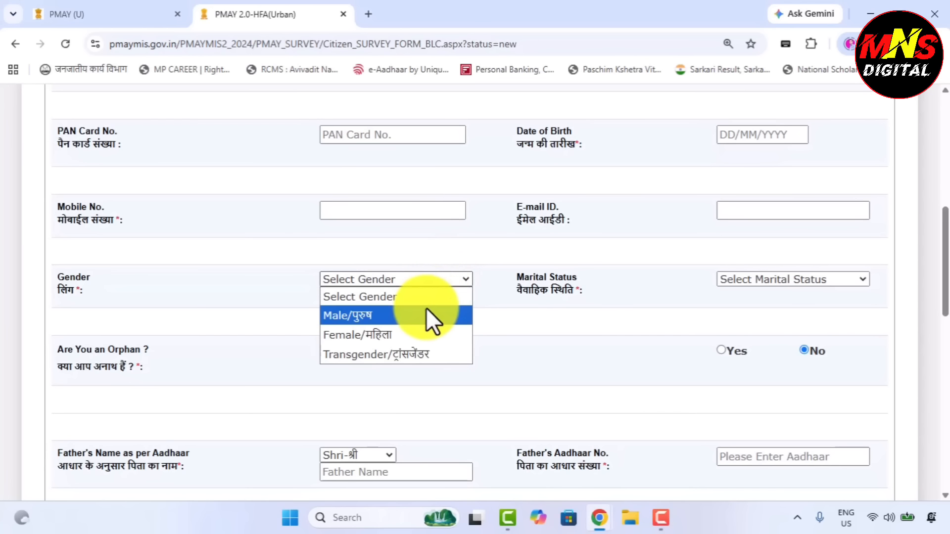
pyautogui.click(393, 245)
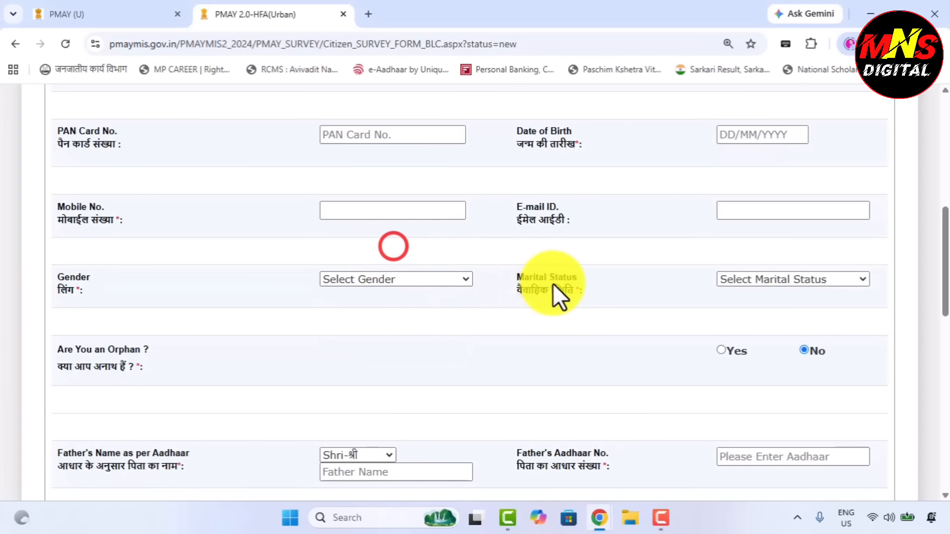
pyautogui.click(737, 278)
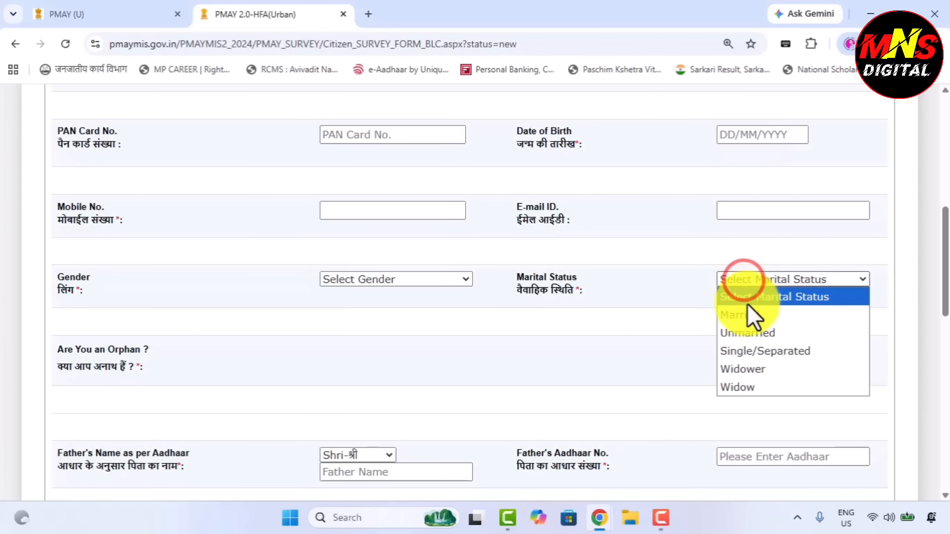
pyautogui.click(648, 327)
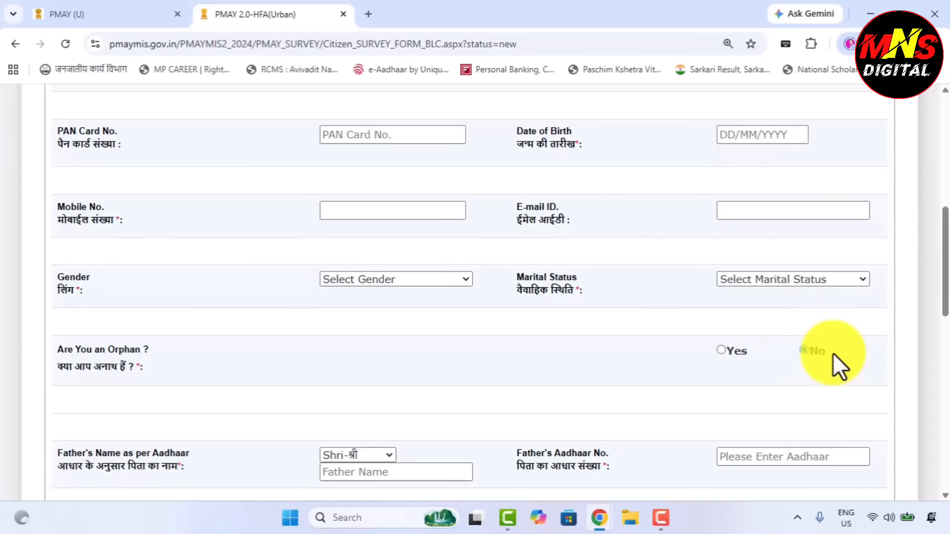
# Step: Check the father's title dropdown, keeping Shri, and visit the father's name and Aadhaar fields
pyautogui.scroll(-4, 288, 414)
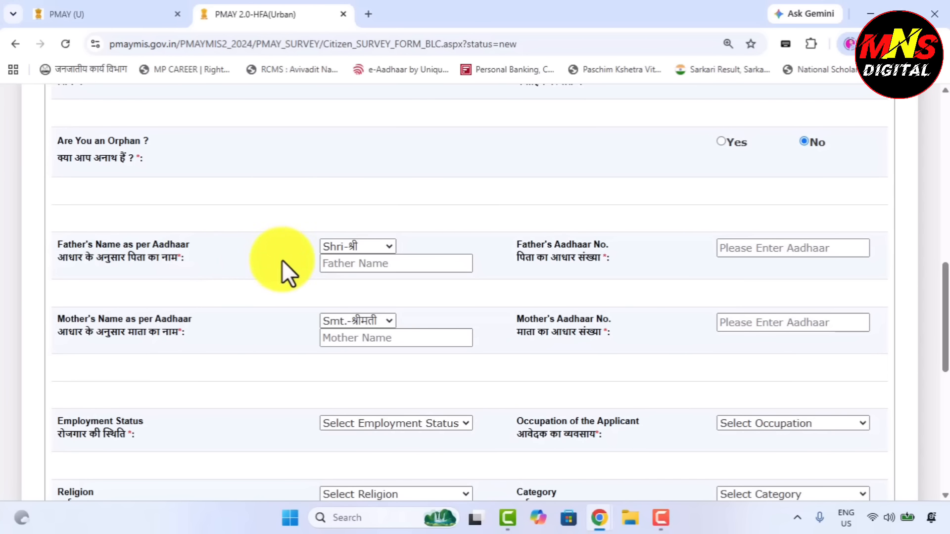
pyautogui.click(371, 247)
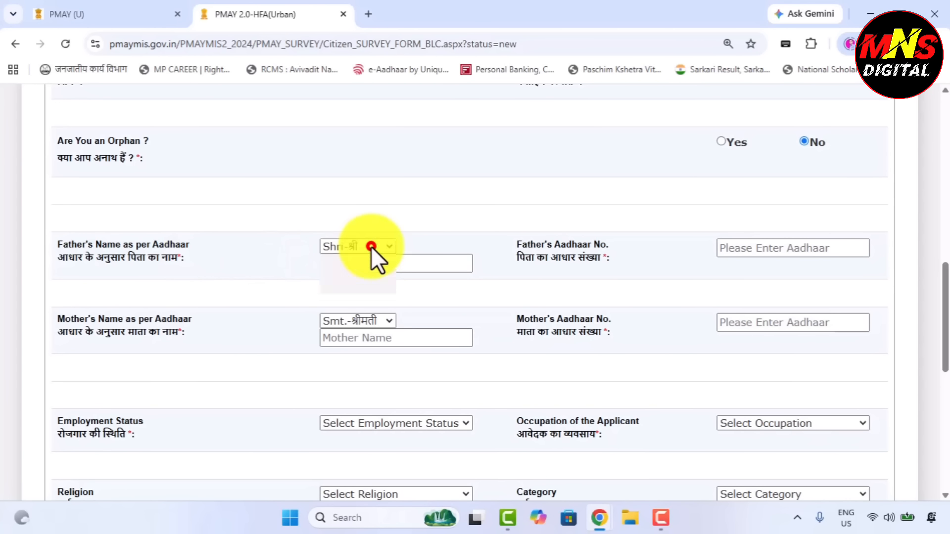
pyautogui.click(371, 246)
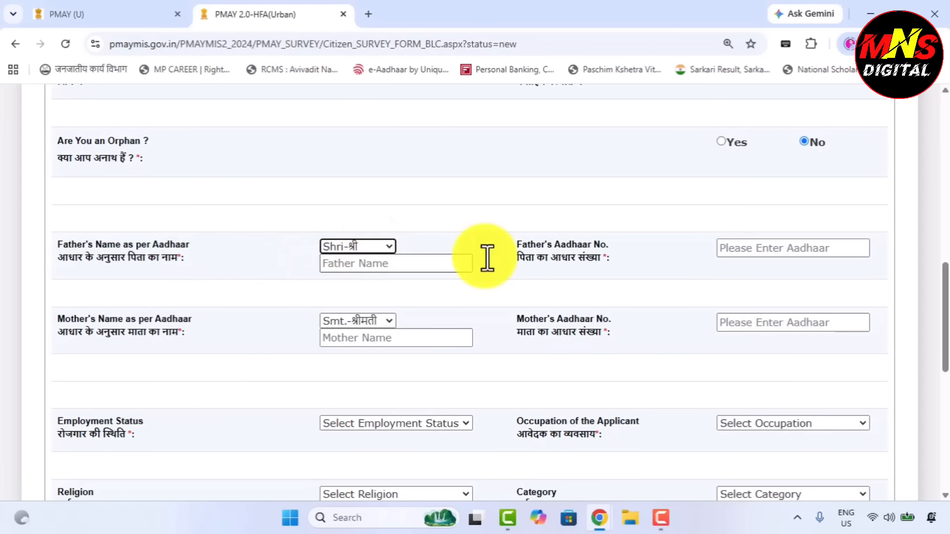
pyautogui.click(749, 249)
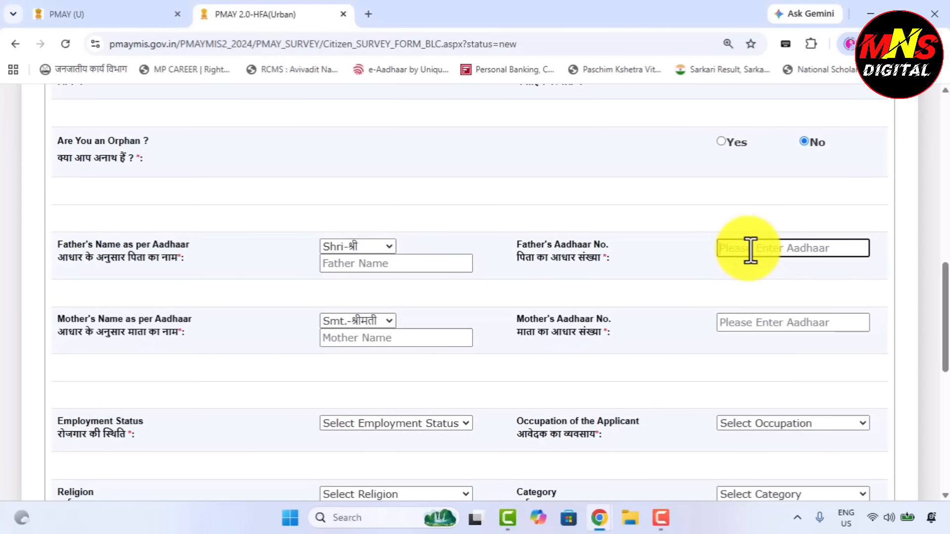
pyautogui.click(381, 246)
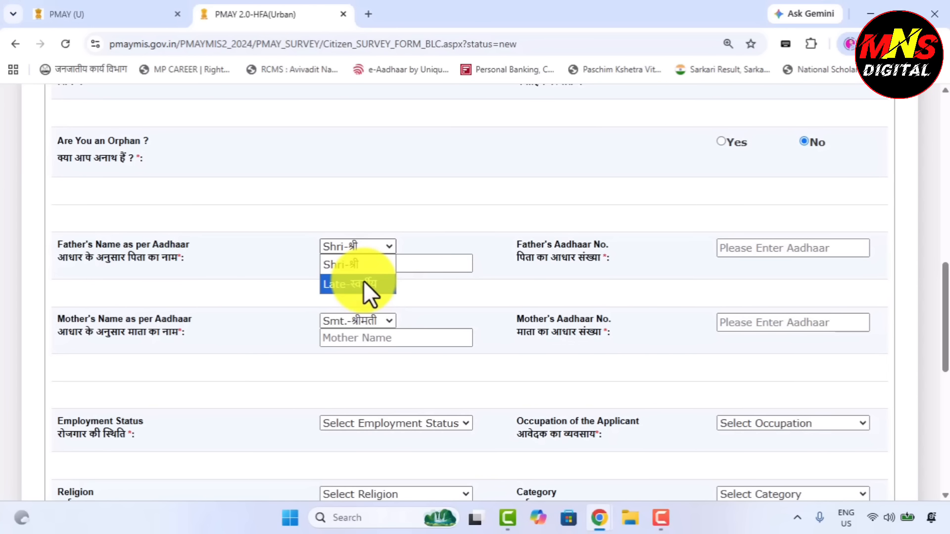
pyautogui.click(413, 219)
pyautogui.click(346, 264)
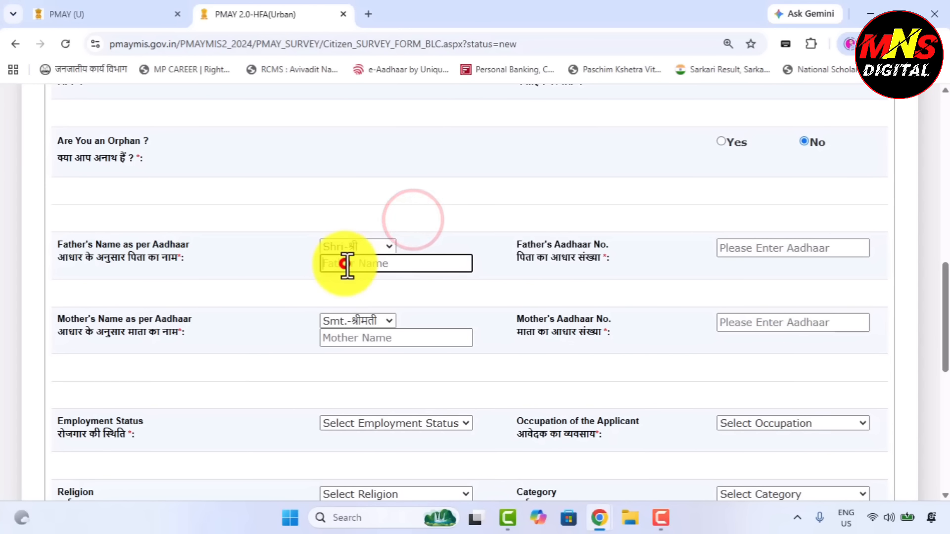
pyautogui.click(755, 248)
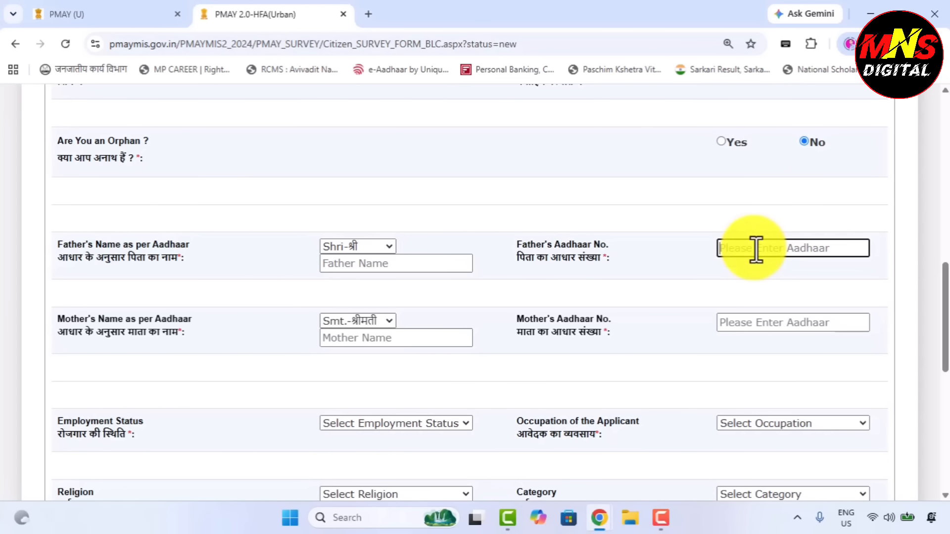
# Step: Check the mother's title, keeping Smt., and open the Employment Status choices
pyautogui.click(133, 323)
pyautogui.click(358, 322)
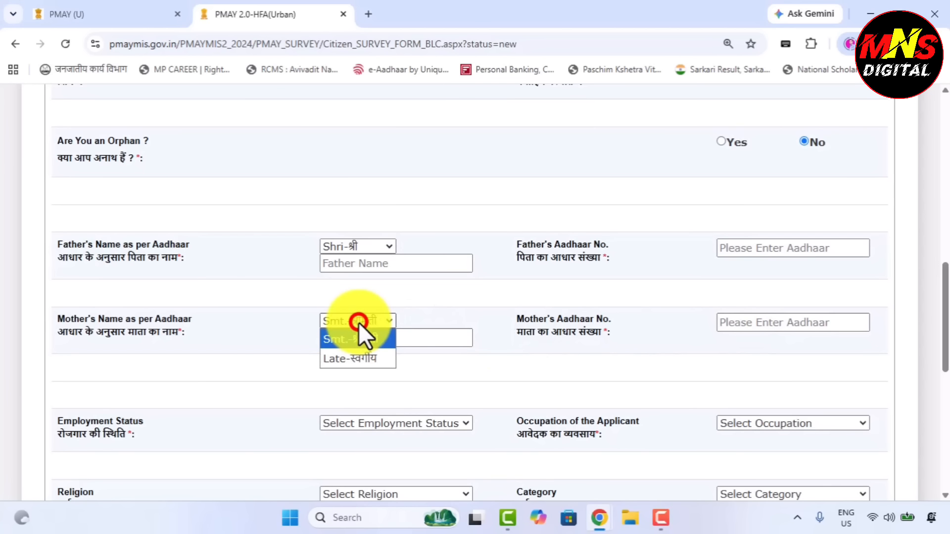
pyautogui.click(371, 280)
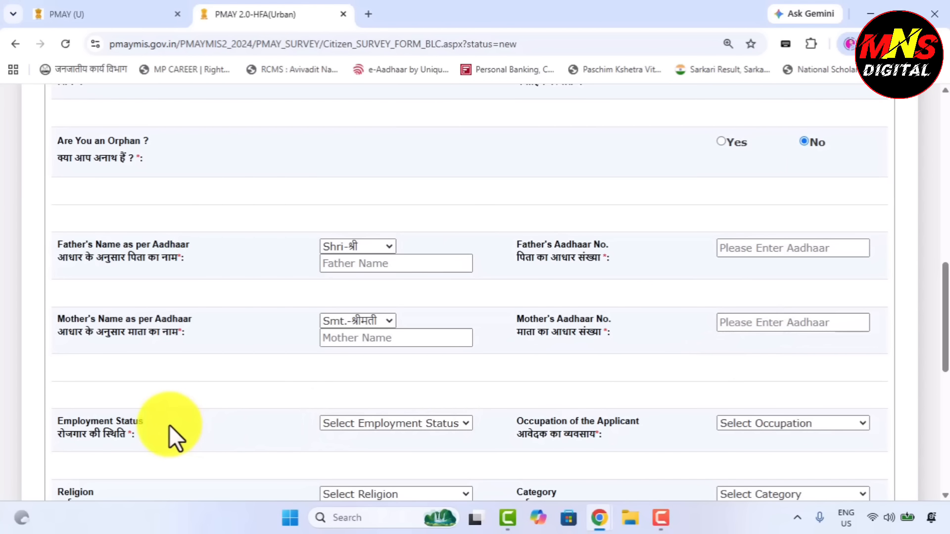
pyautogui.scroll(-3, 168, 426)
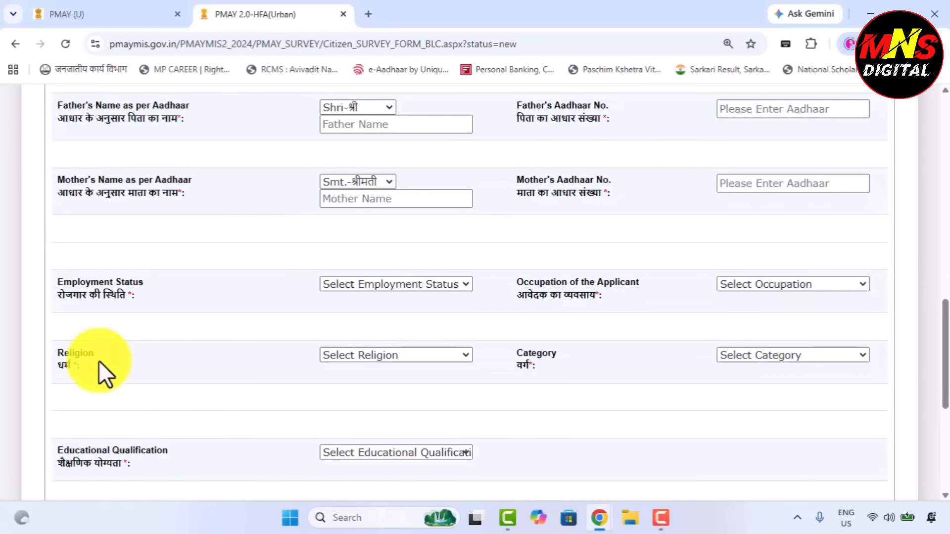
pyautogui.click(370, 284)
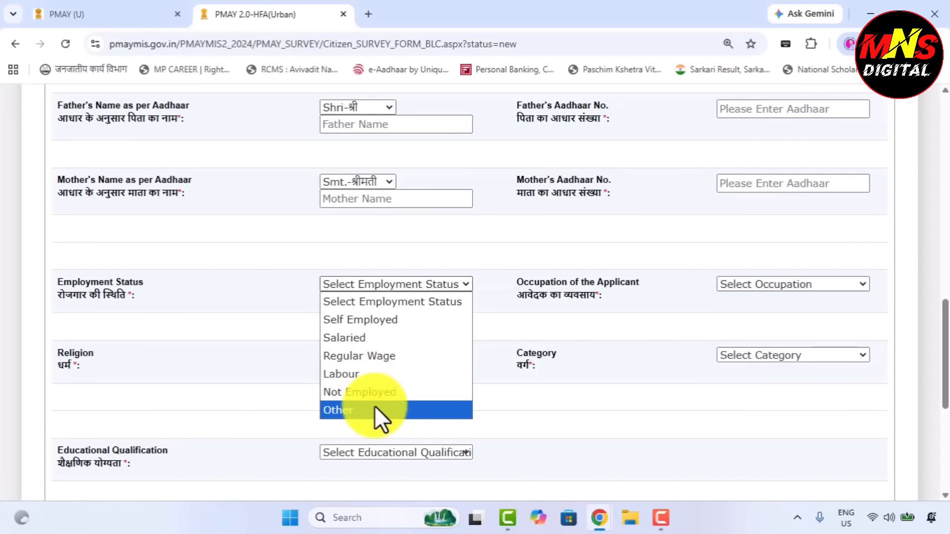
# Step: Look through the Employment, Occupation, Religion, Category and Education dropdowns without choosing anything
pyautogui.click(420, 257)
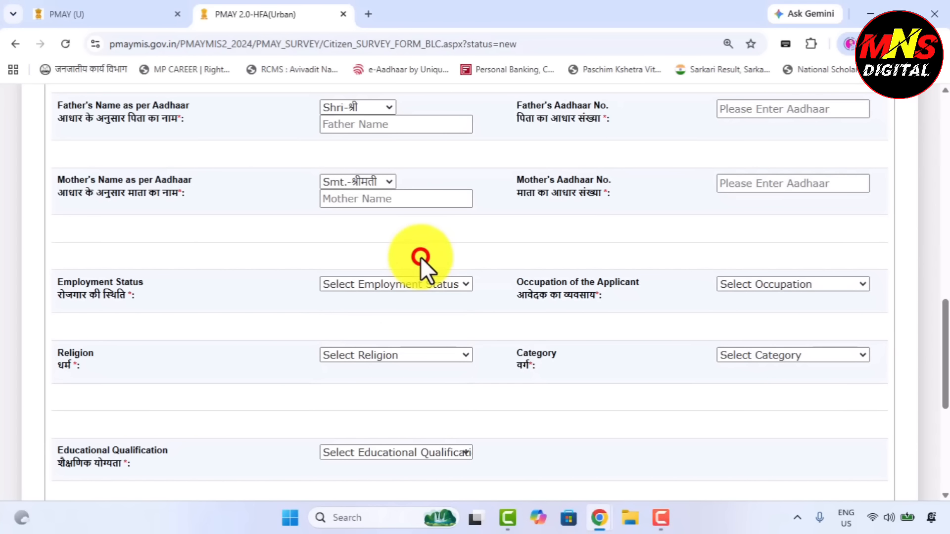
pyautogui.click(751, 286)
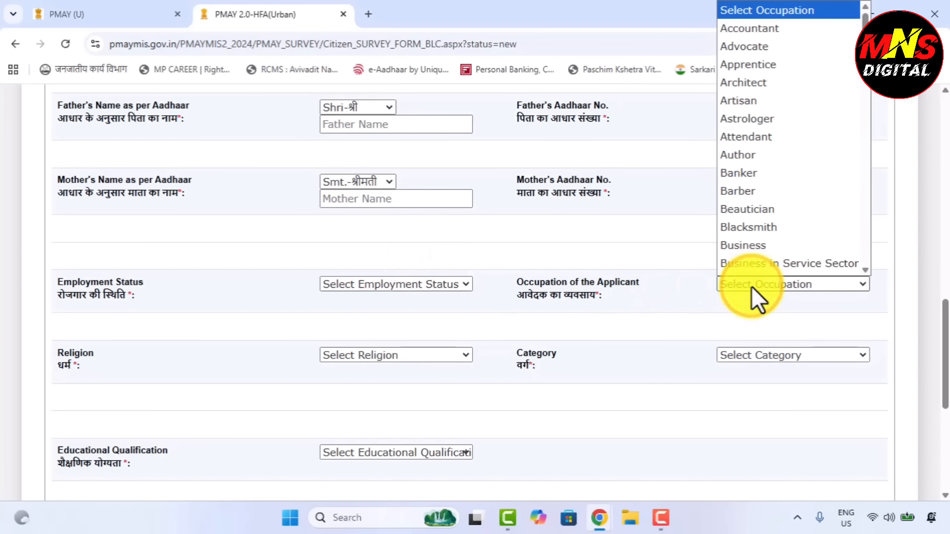
pyautogui.scroll(-3, 774, 218)
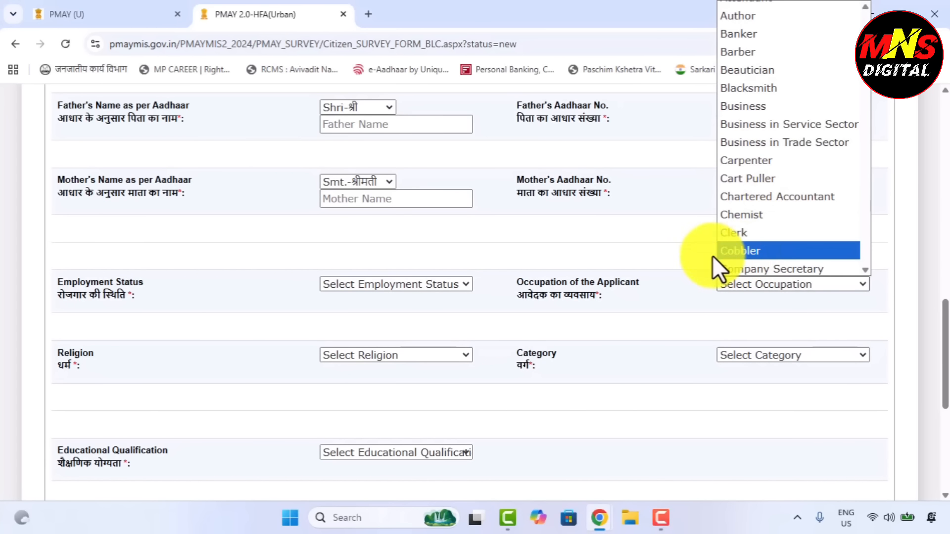
pyautogui.click(688, 247)
pyautogui.click(373, 355)
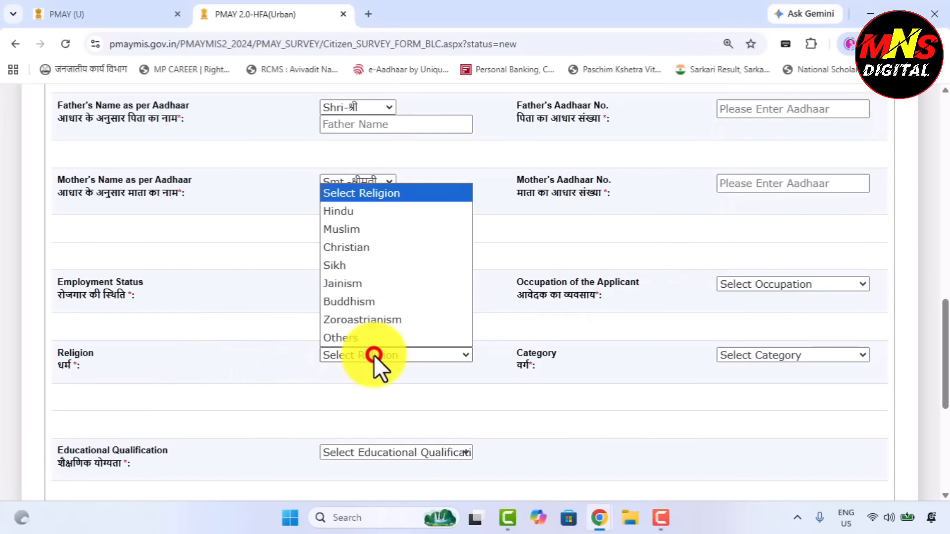
pyautogui.click(545, 325)
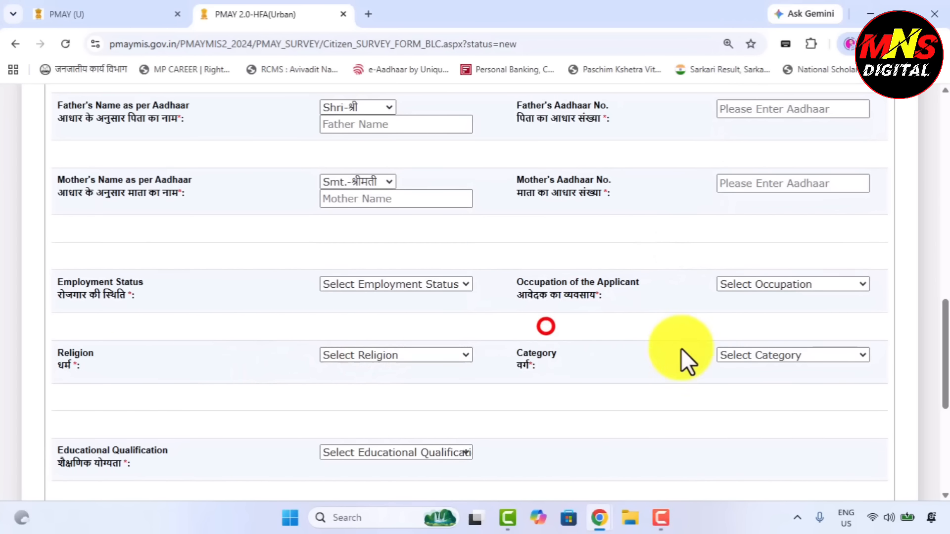
pyautogui.click(750, 352)
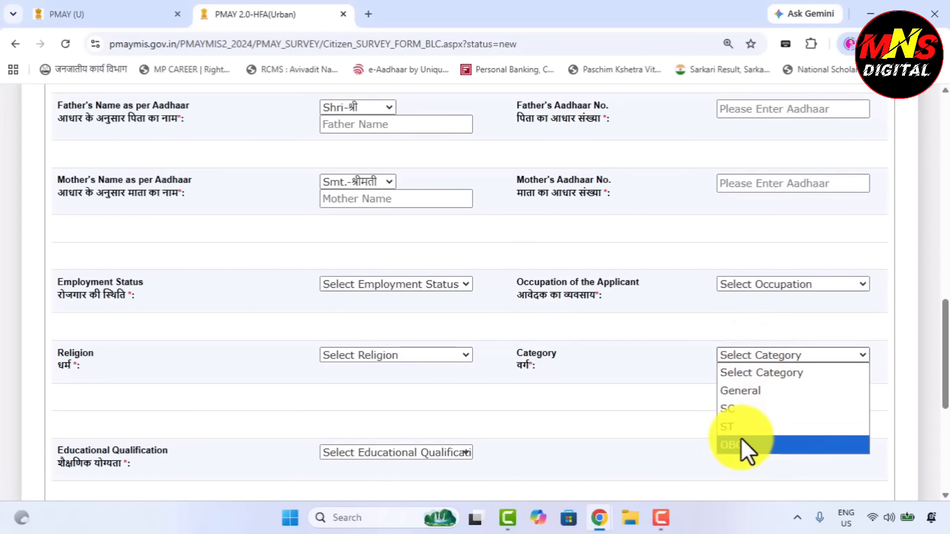
pyautogui.click(768, 331)
pyautogui.scroll(-3, 511, 330)
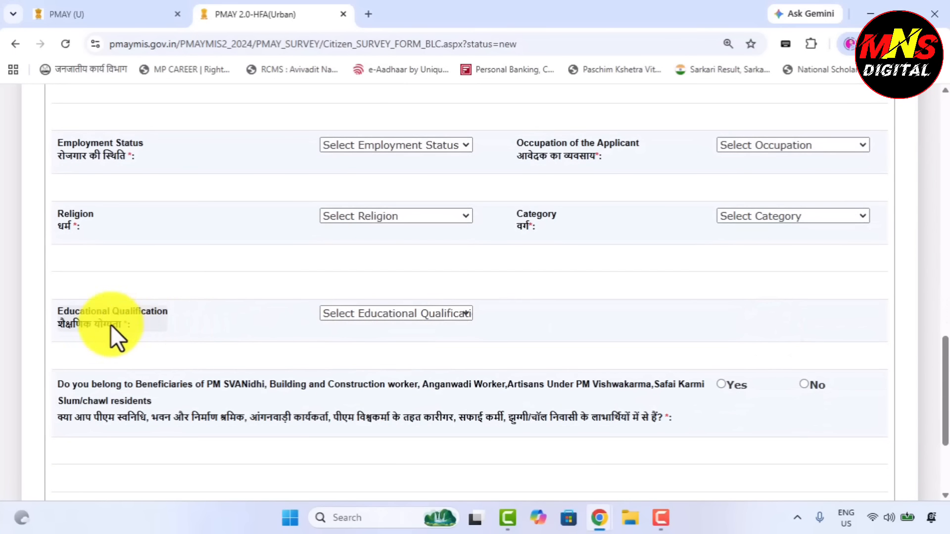
pyautogui.click(401, 313)
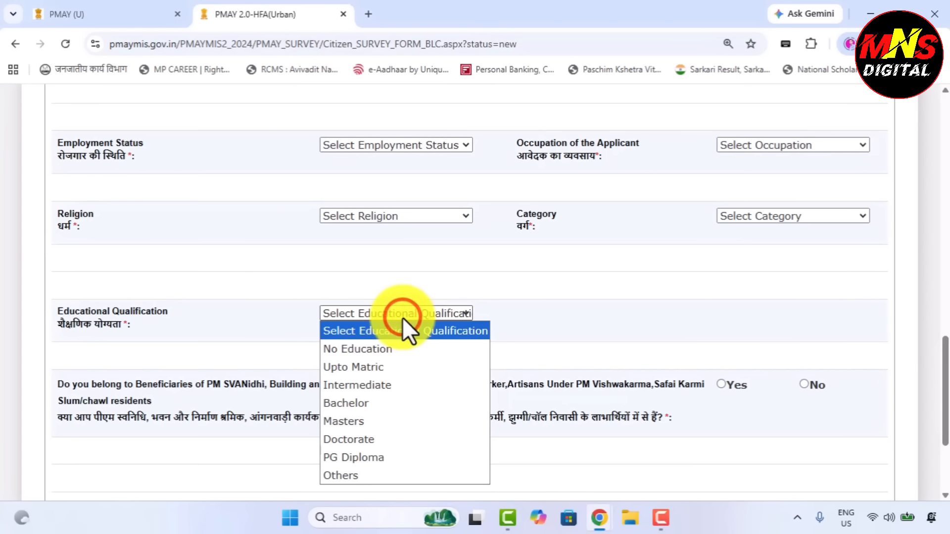
pyautogui.click(414, 283)
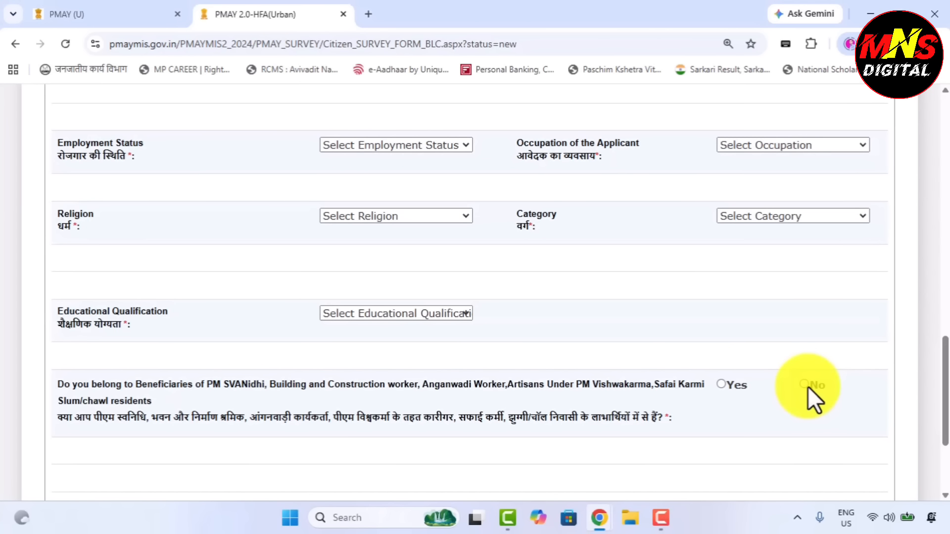
pyautogui.scroll(-3, 807, 386)
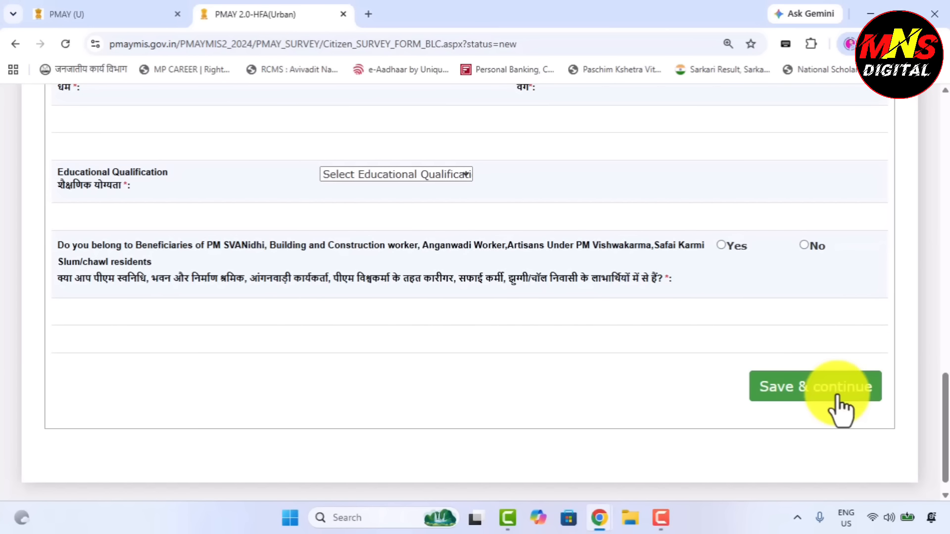
# Step: Save the personal details and try the family member name and date-of-birth fields, leaving them blank
pyautogui.click(838, 400)
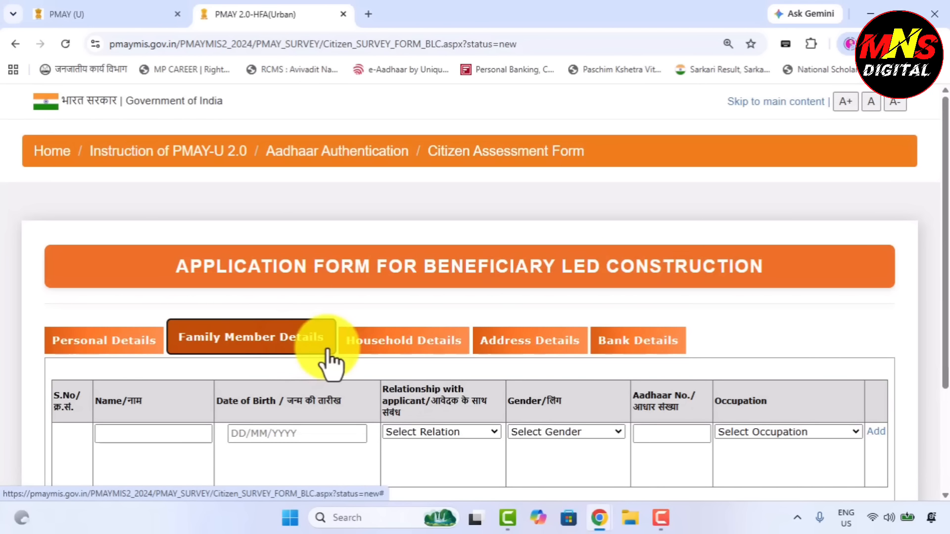
pyautogui.scroll(-2, 329, 364)
pyautogui.scroll(-2, 328, 364)
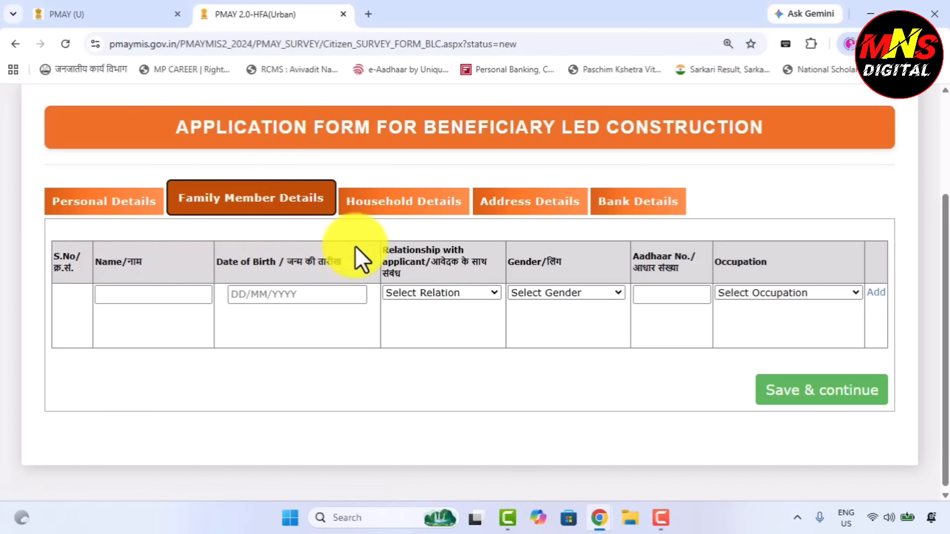
pyautogui.click(130, 293)
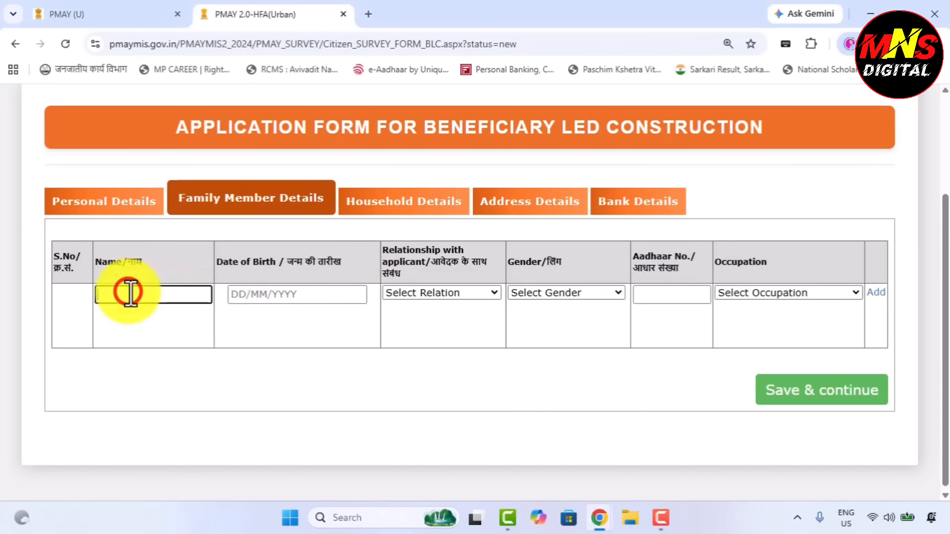
pyautogui.click(246, 295)
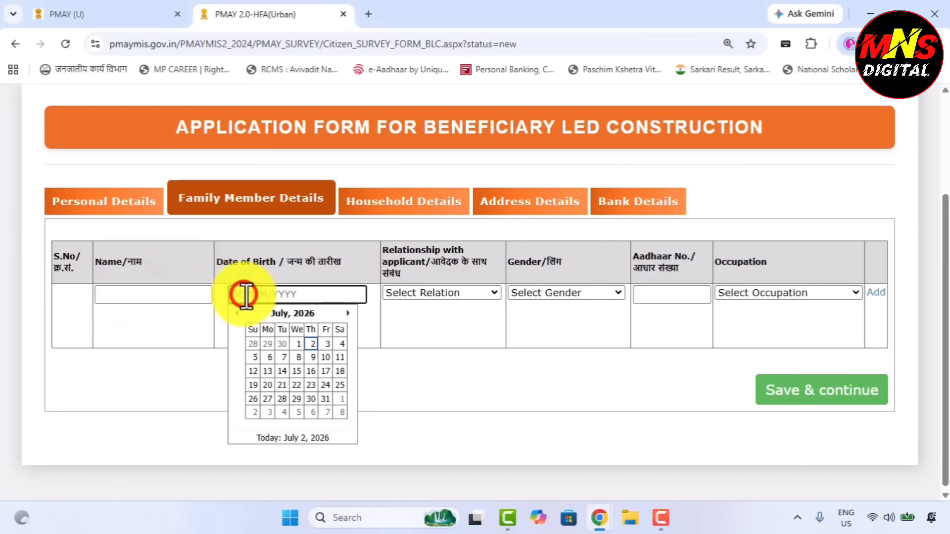
pyautogui.click(371, 325)
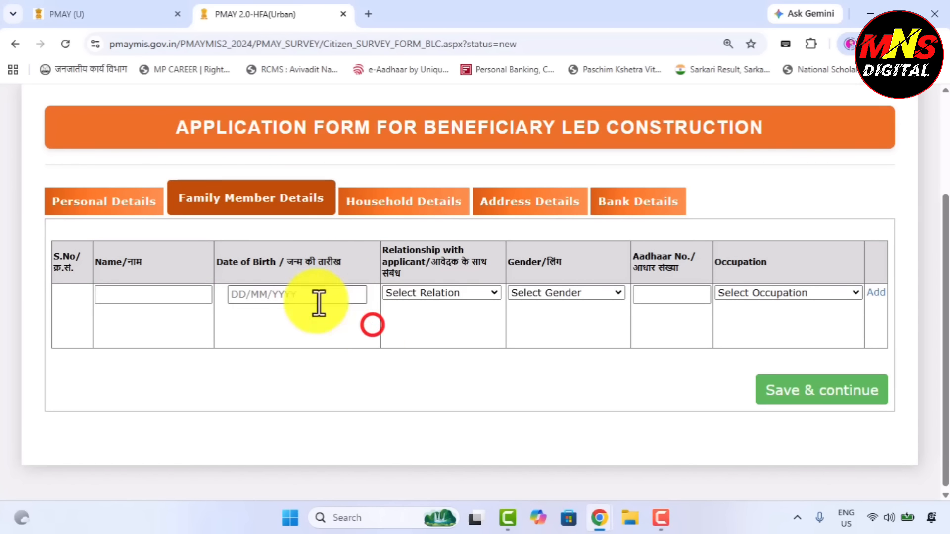
# Step: Check the relationship, gender, Aadhaar and occupation fields without filling them, then move to Household Details
pyautogui.click(422, 295)
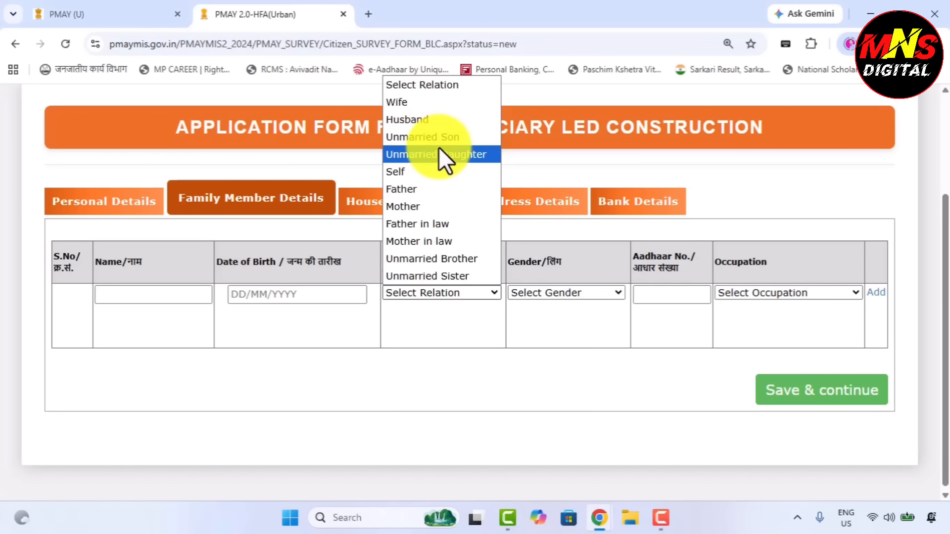
pyautogui.click(441, 316)
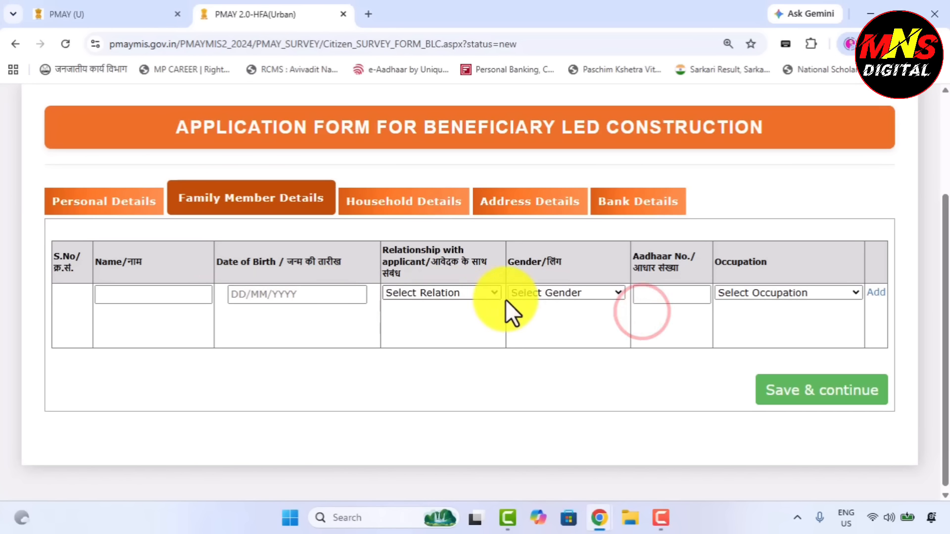
pyautogui.click(559, 295)
pyautogui.click(668, 317)
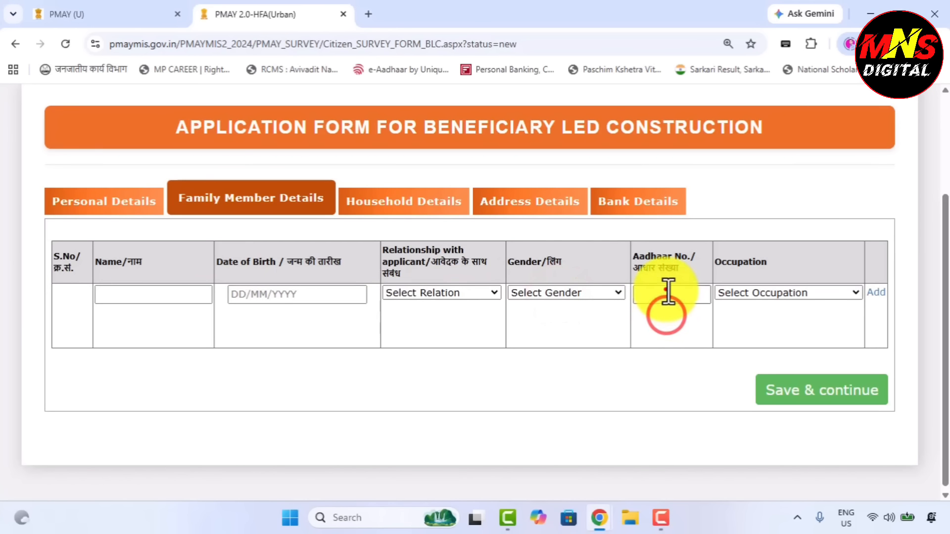
pyautogui.click(666, 292)
pyautogui.click(784, 325)
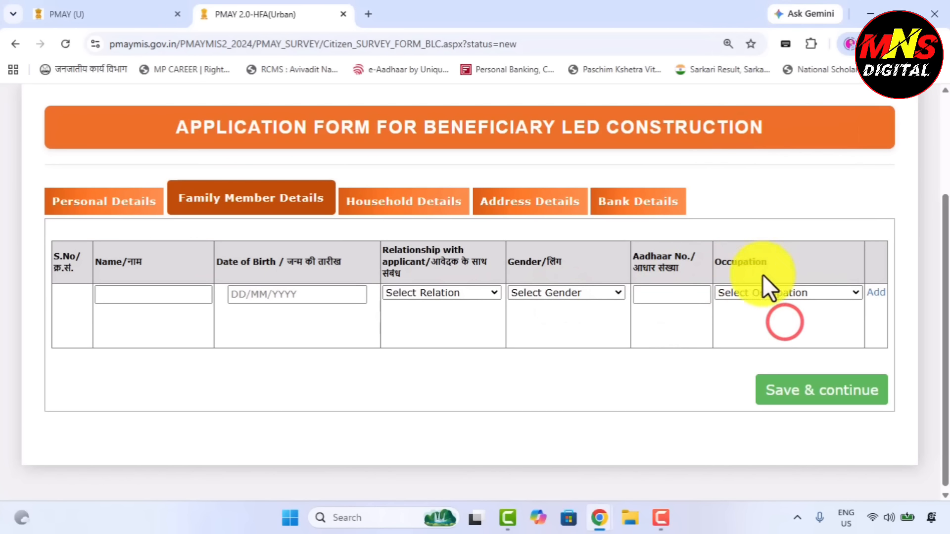
pyautogui.click(773, 294)
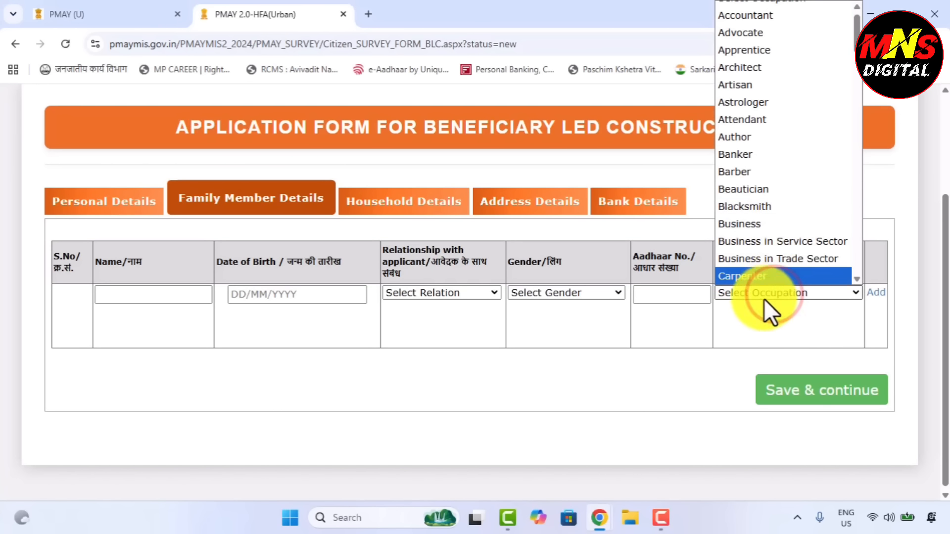
pyautogui.click(754, 317)
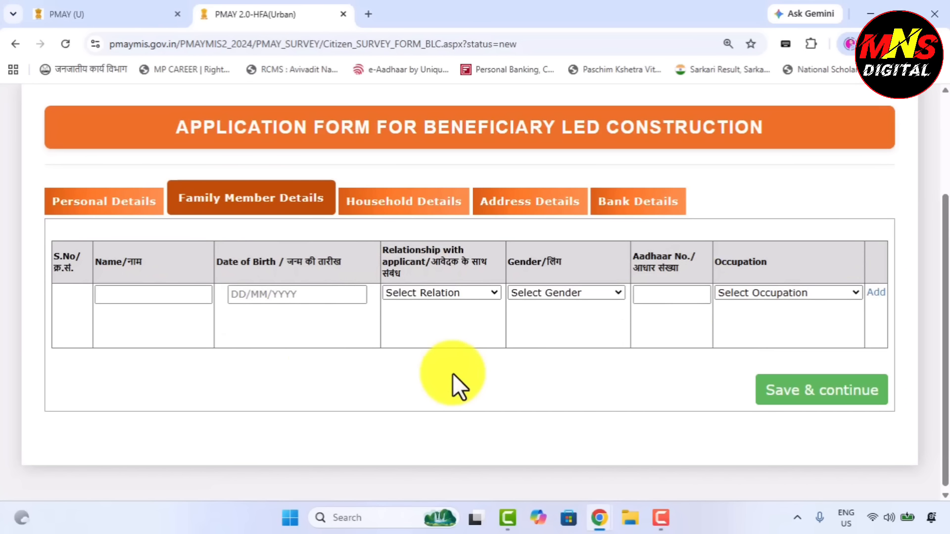
pyautogui.click(854, 416)
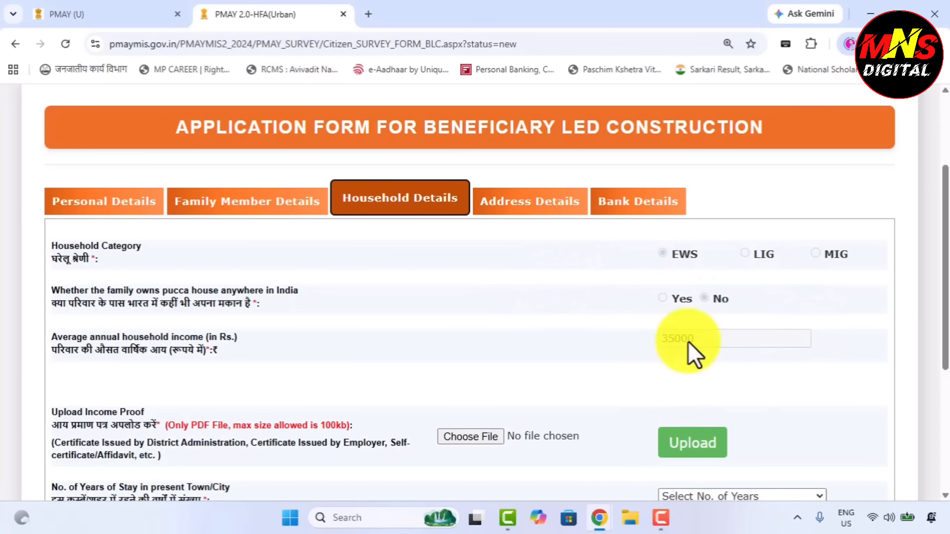
# Step: Attach the authorization letter PDF as income proof and upload it
pyautogui.scroll(-1, 522, 394)
pyautogui.scroll(-1, 522, 392)
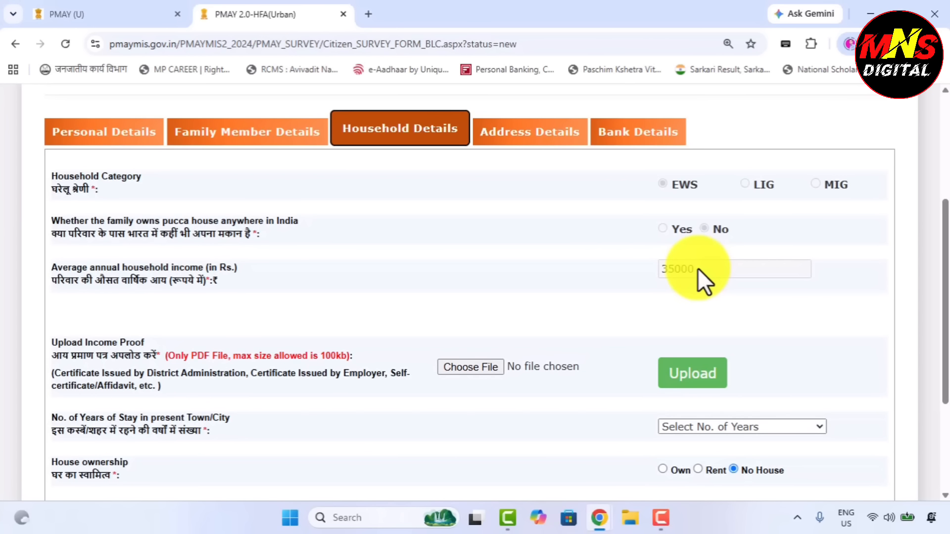
pyautogui.click(466, 368)
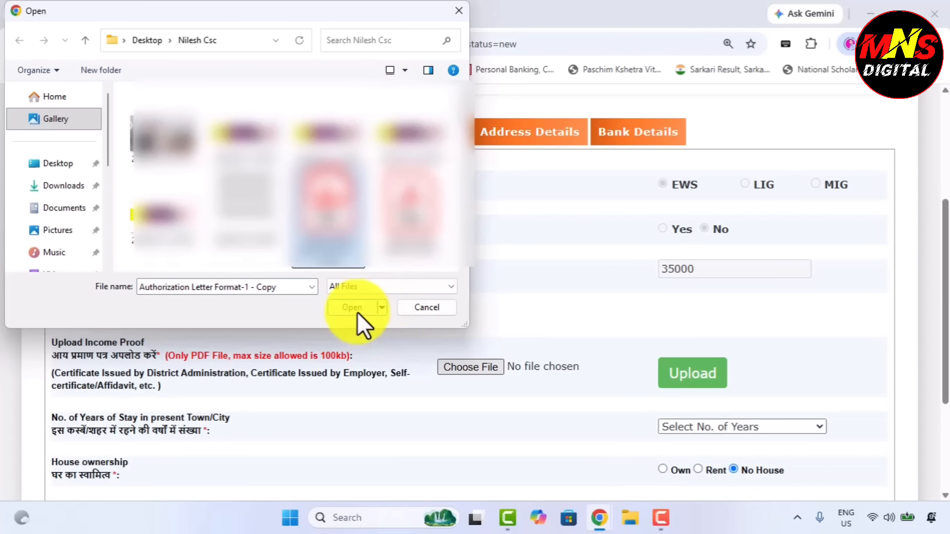
pyautogui.click(354, 308)
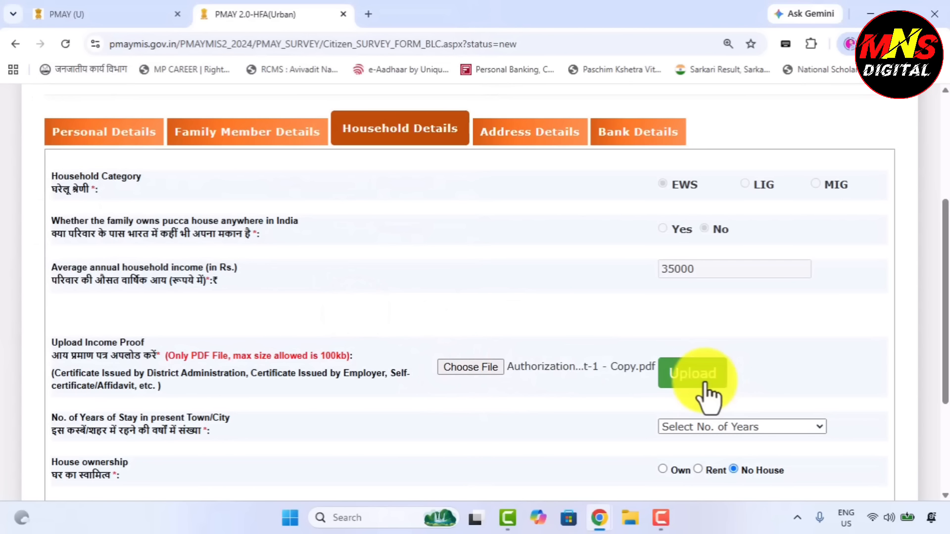
pyautogui.click(732, 426)
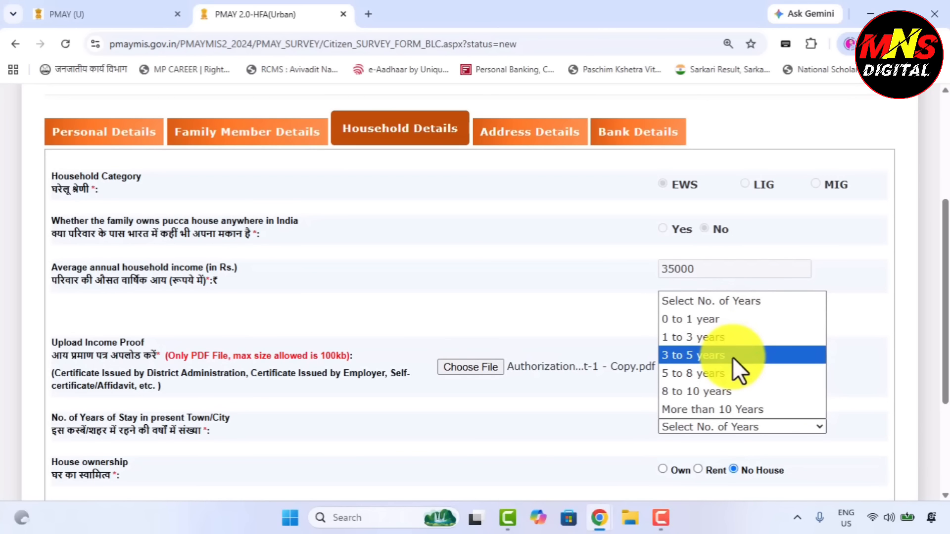
# Step: Check the No. of Years options without choosing and save the household details
pyautogui.click(732, 426)
pyautogui.click(733, 425)
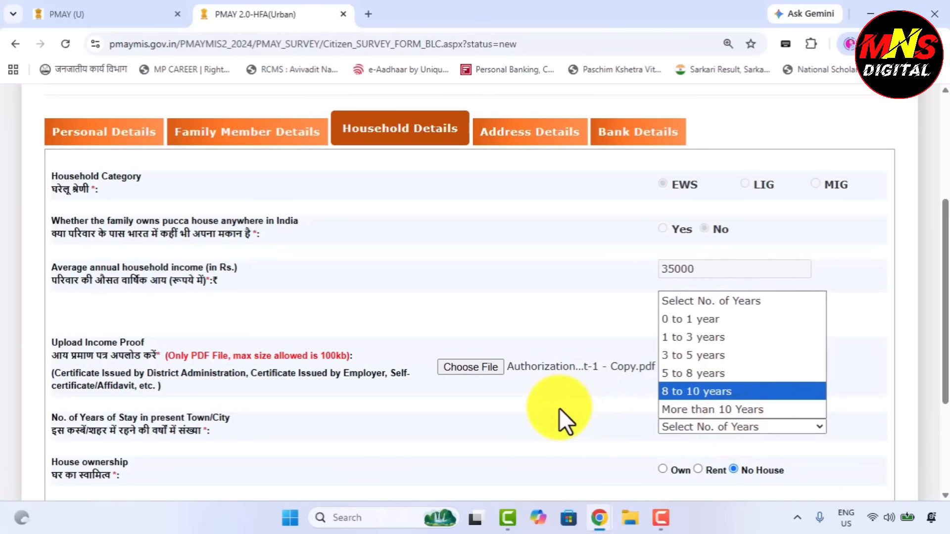
pyautogui.click(576, 408)
pyautogui.scroll(-1, 577, 408)
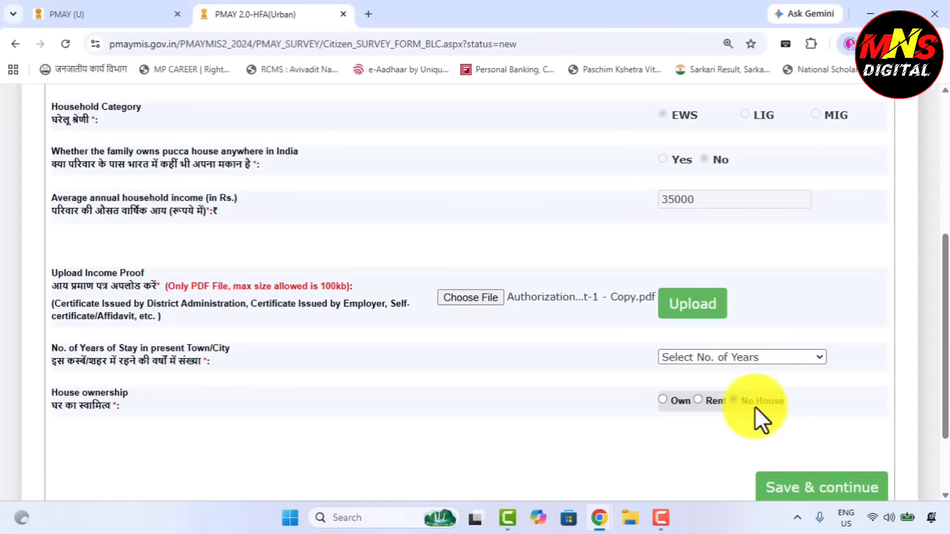
pyautogui.scroll(-2, 755, 407)
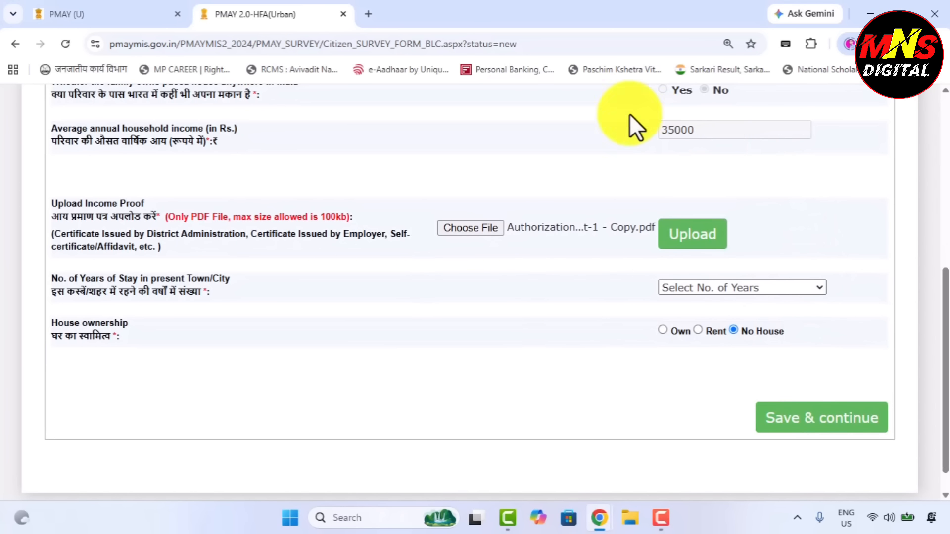
pyautogui.click(834, 431)
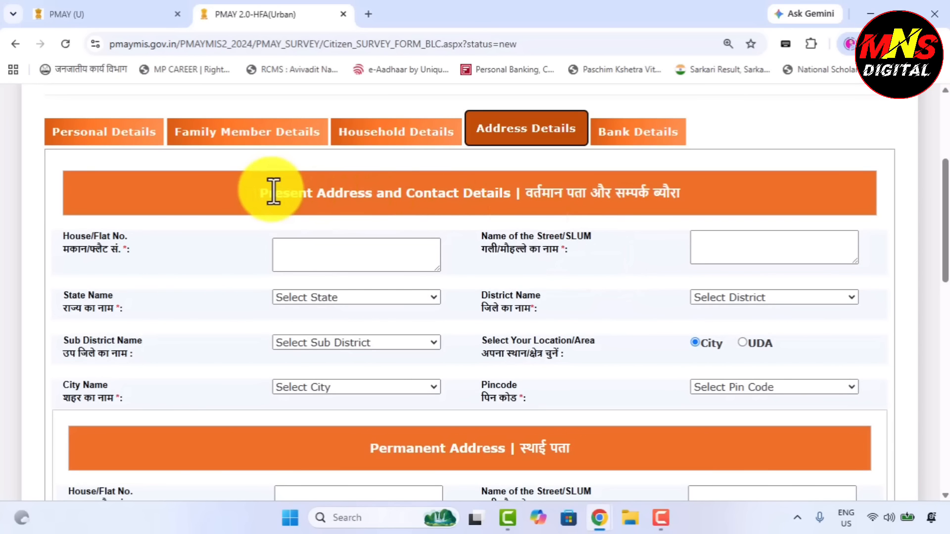
pyautogui.scroll(-2, 272, 191)
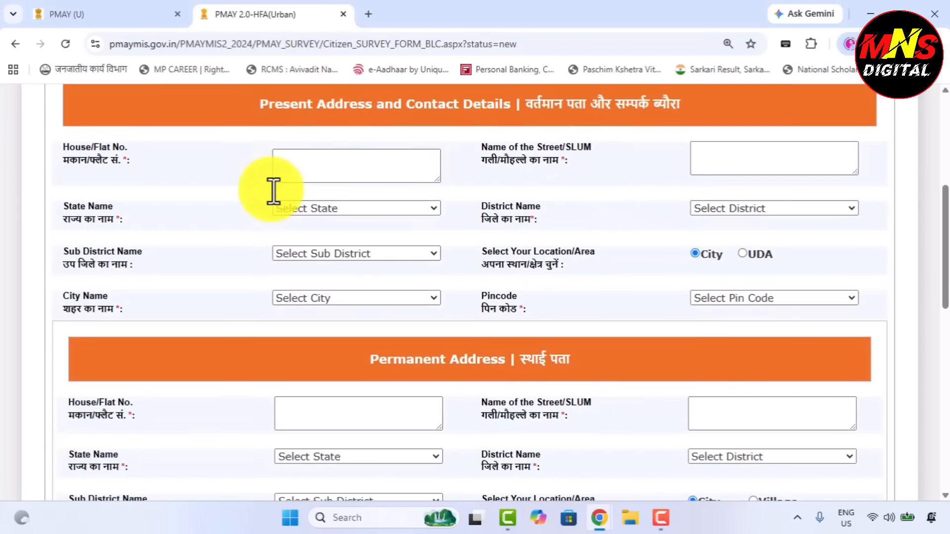
pyautogui.scroll(3, 273, 191)
pyautogui.moveTo(261, 263); pyautogui.dragTo(622, 267)
pyautogui.click(697, 311)
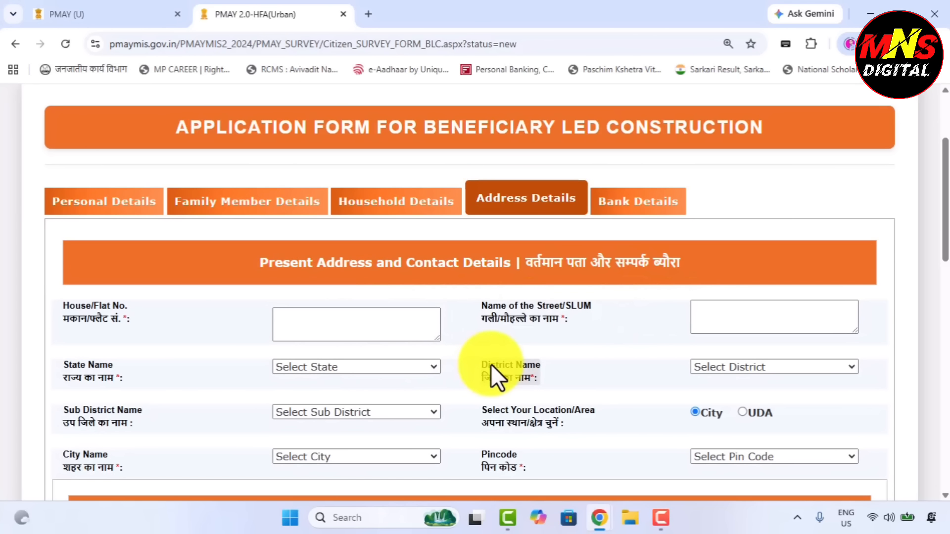
pyautogui.click(317, 322)
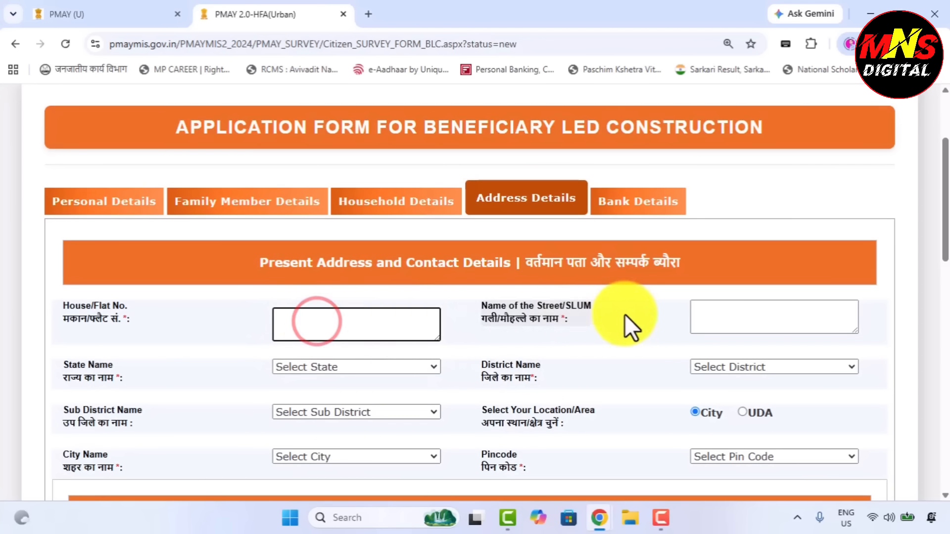
pyautogui.click(749, 317)
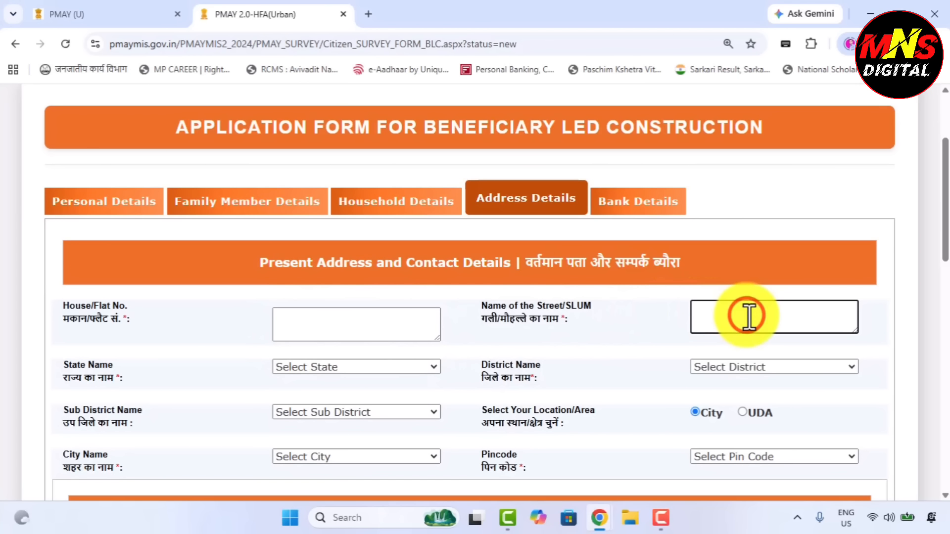
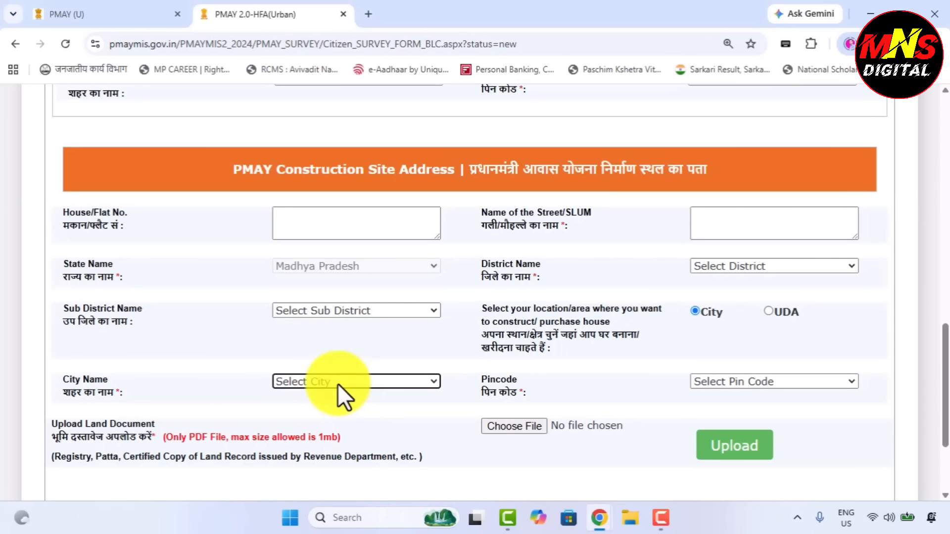
# Step: Check the site's city and pin code dropdowns, which offer no choices
pyautogui.click(337, 384)
pyautogui.click(339, 383)
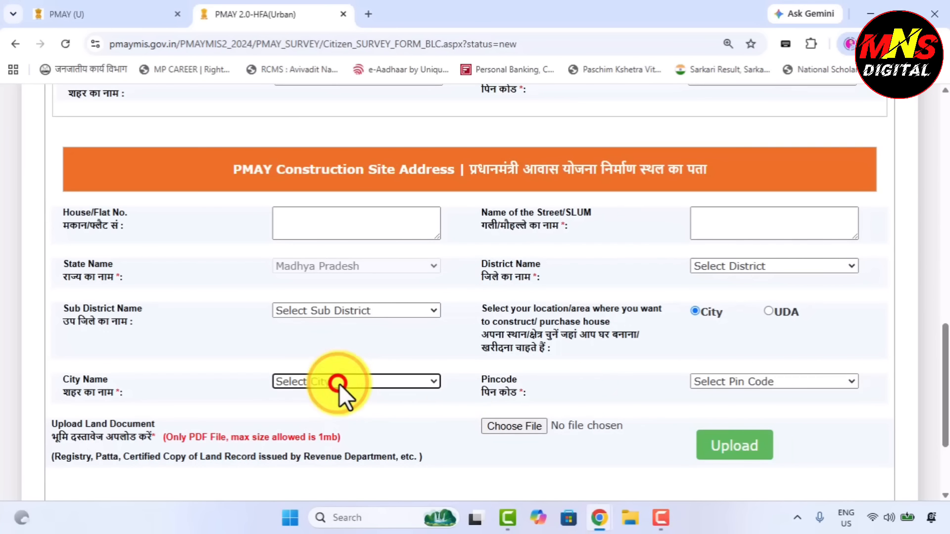
pyautogui.click(740, 382)
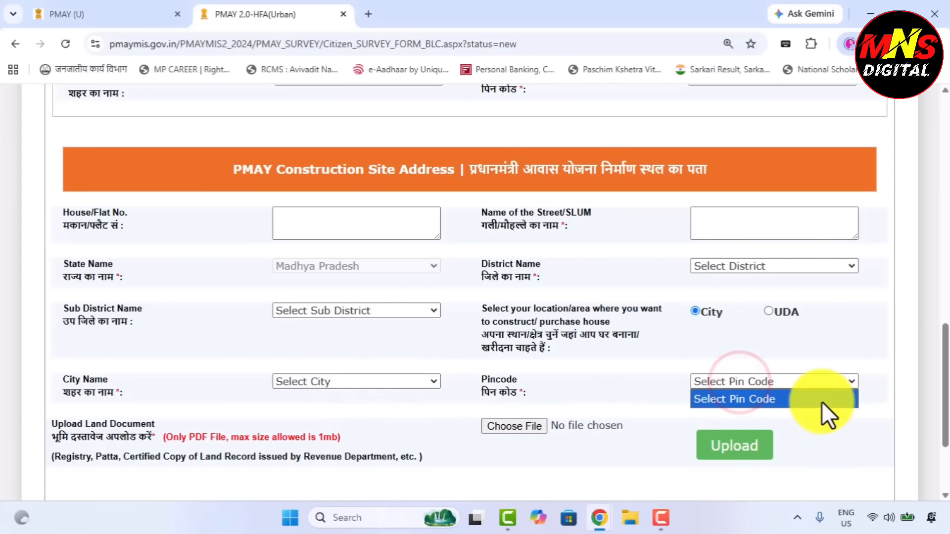
pyautogui.click(839, 432)
# Step: Attach Authorization Letter Format-1.pdf as the land document
pyautogui.scroll(-1, 506, 438)
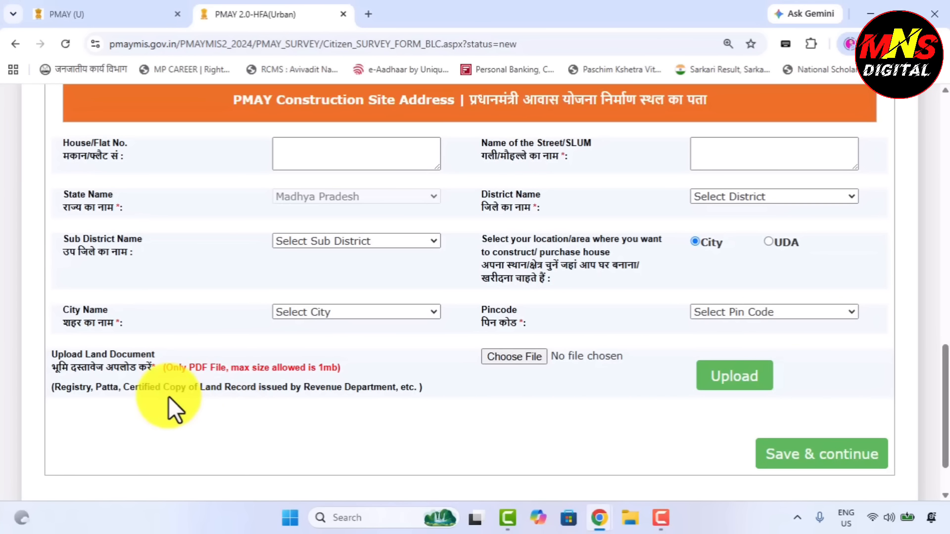
pyautogui.click(512, 358)
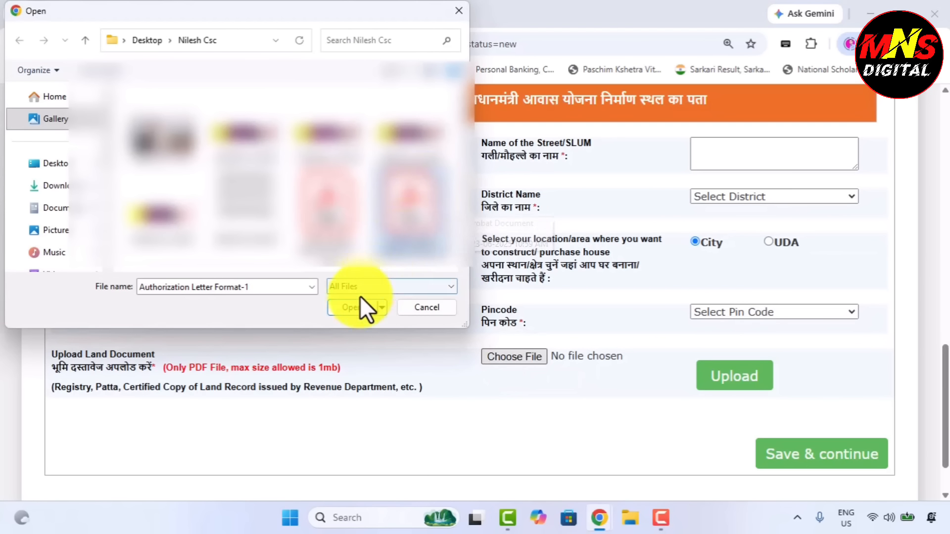
pyautogui.click(352, 307)
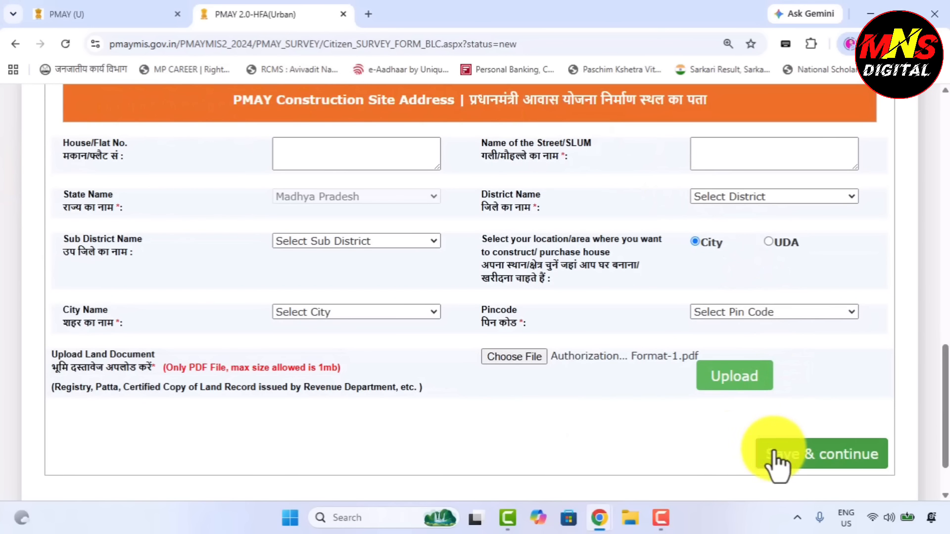
# Step: Save the address details and continue to the Bank Details section
pyautogui.click(815, 465)
pyautogui.scroll(-3, 549, 356)
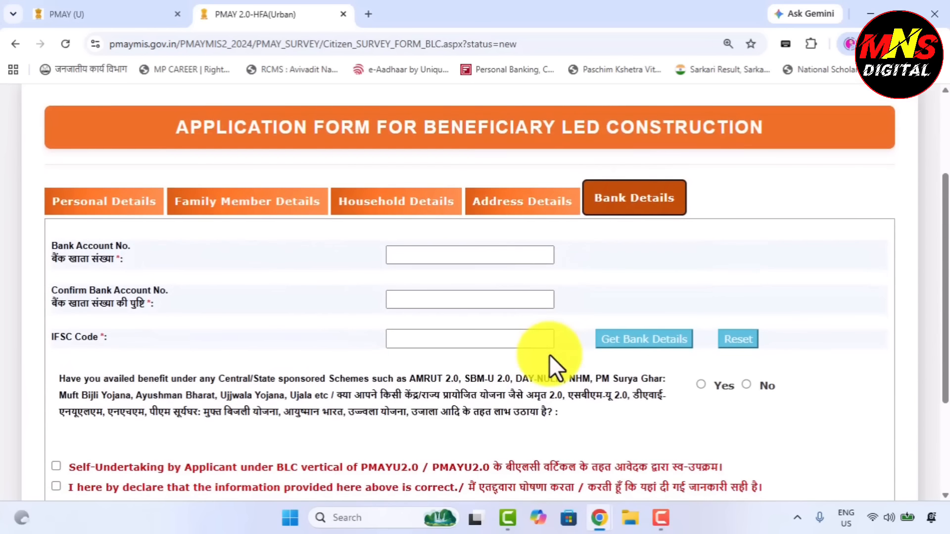
pyautogui.scroll(-2, 333, 259)
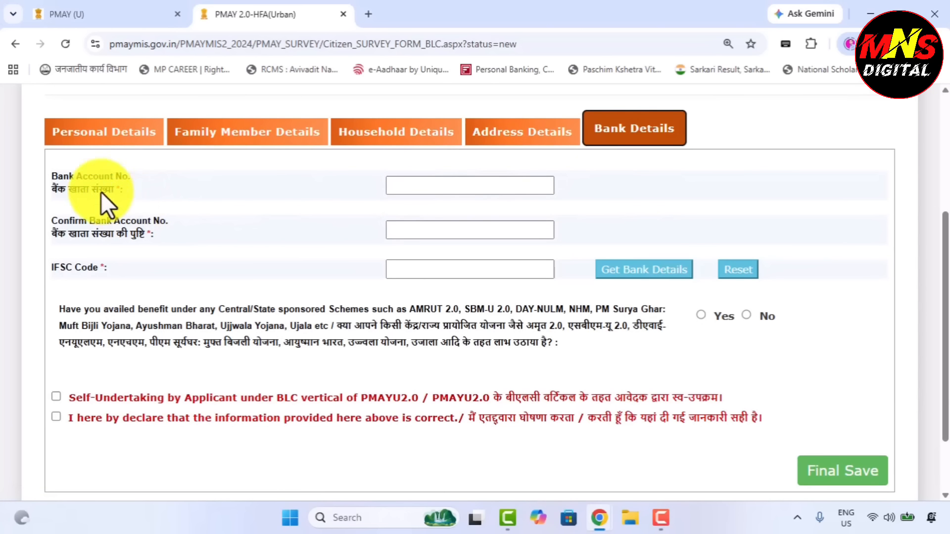
# Step: Go through the Bank Account No., Confirm Bank Account No. and IFSC Code fields, leaving them empty
pyautogui.click(413, 180)
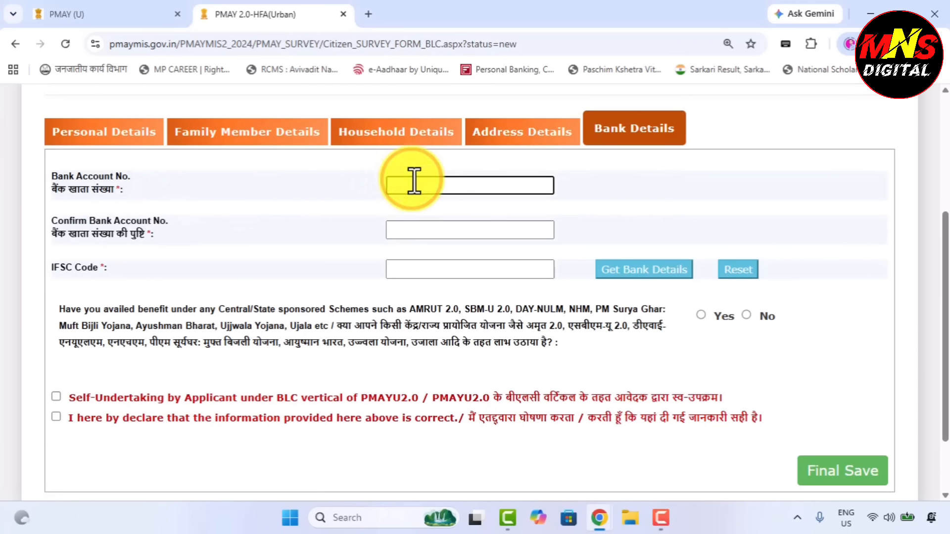
pyautogui.click(417, 229)
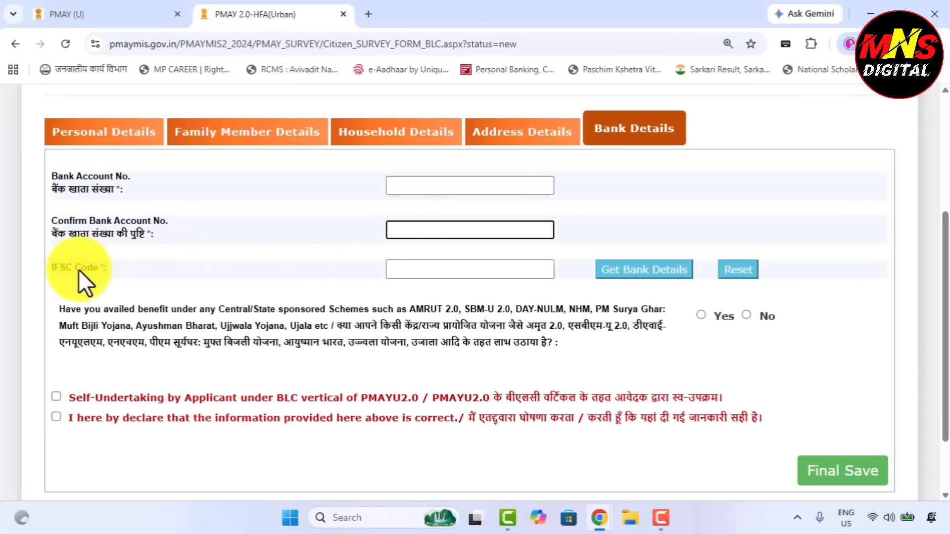
pyautogui.click(422, 270)
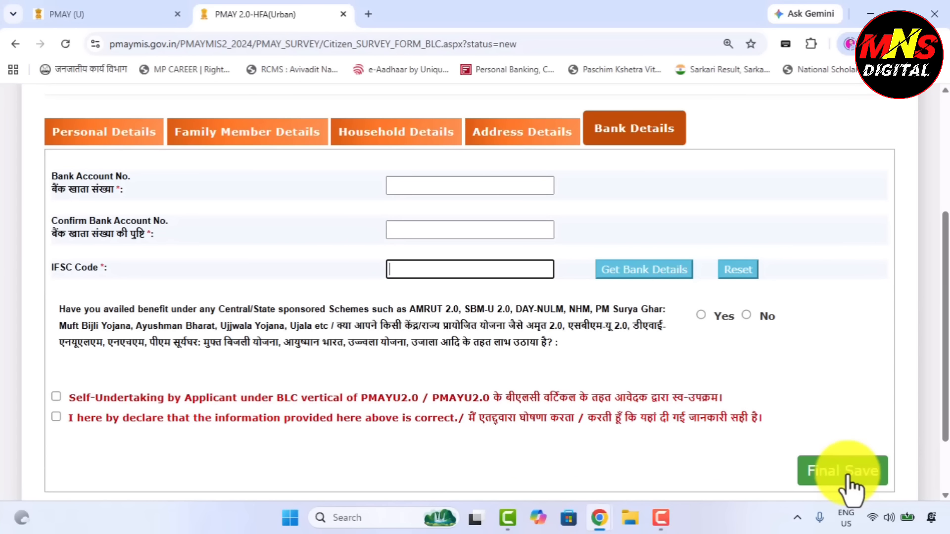
pyautogui.click(847, 470)
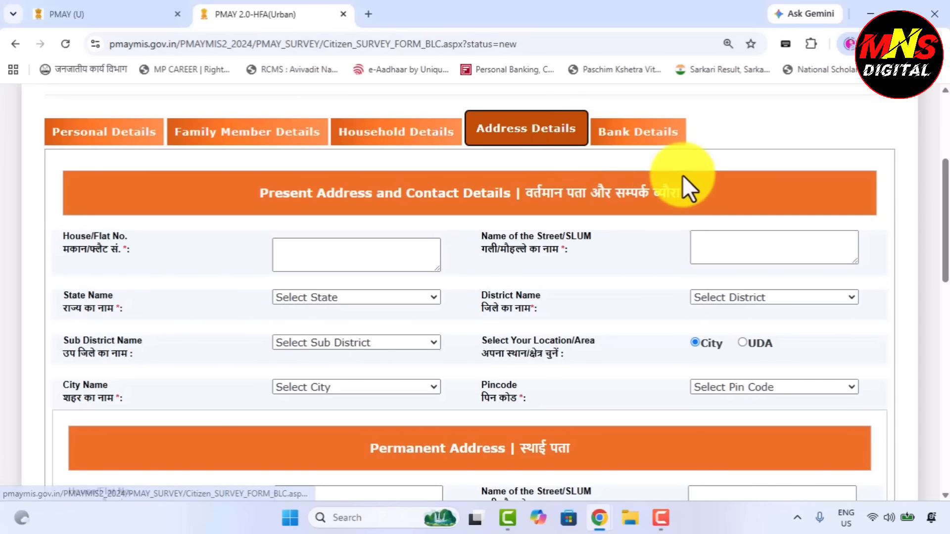
pyautogui.moveTo(252, 191); pyautogui.dragTo(700, 188)
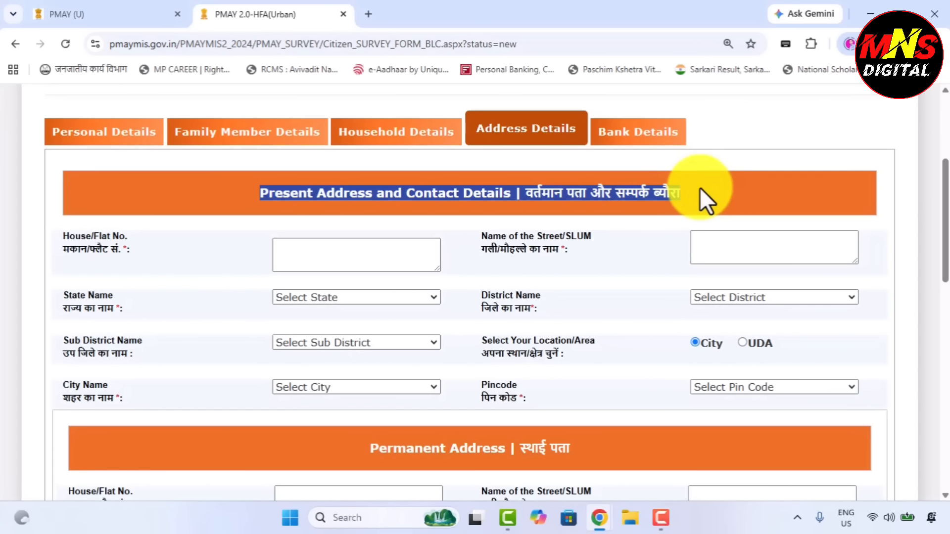
pyautogui.click(714, 162)
pyautogui.click(636, 130)
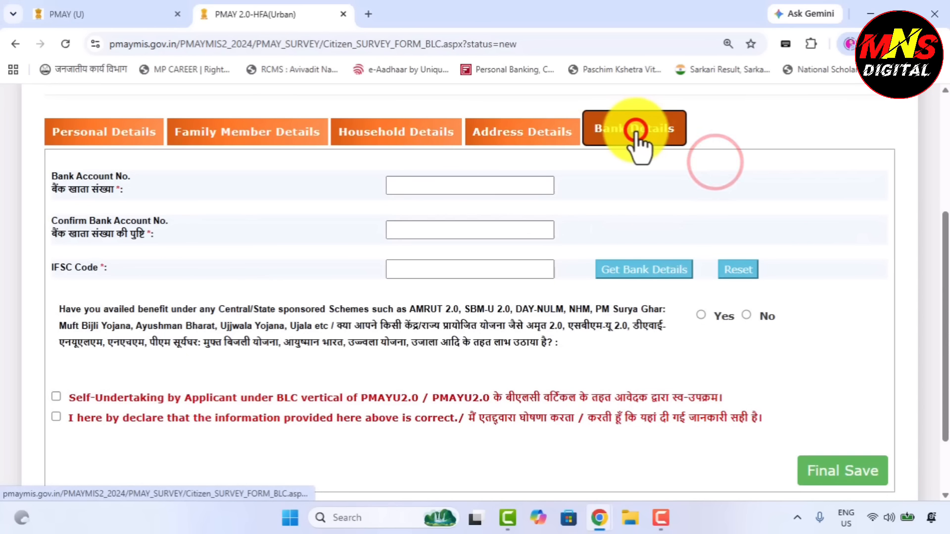